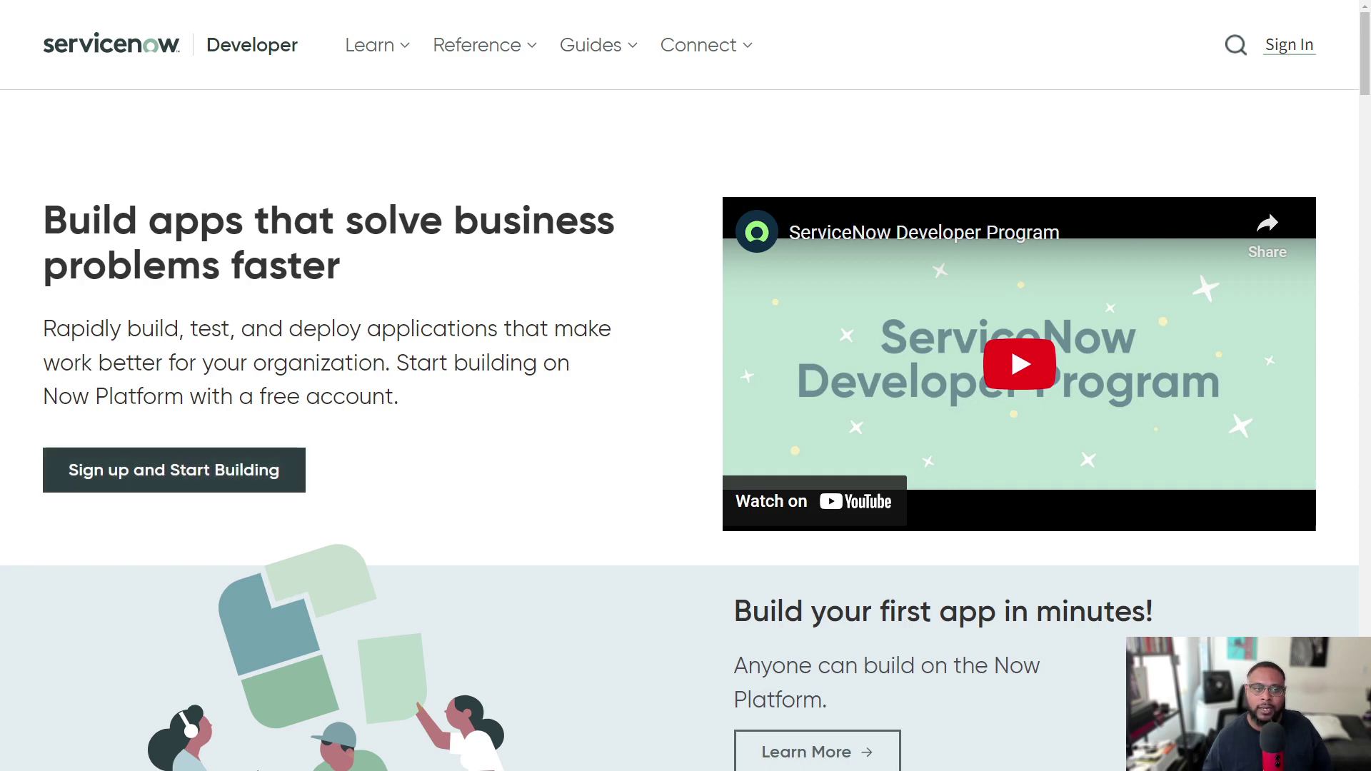
Begin signing up for a developer account and scroll down the ServiceNow ID sign-up form.
{"action": "left_click", "coordinate": [184, 478]}
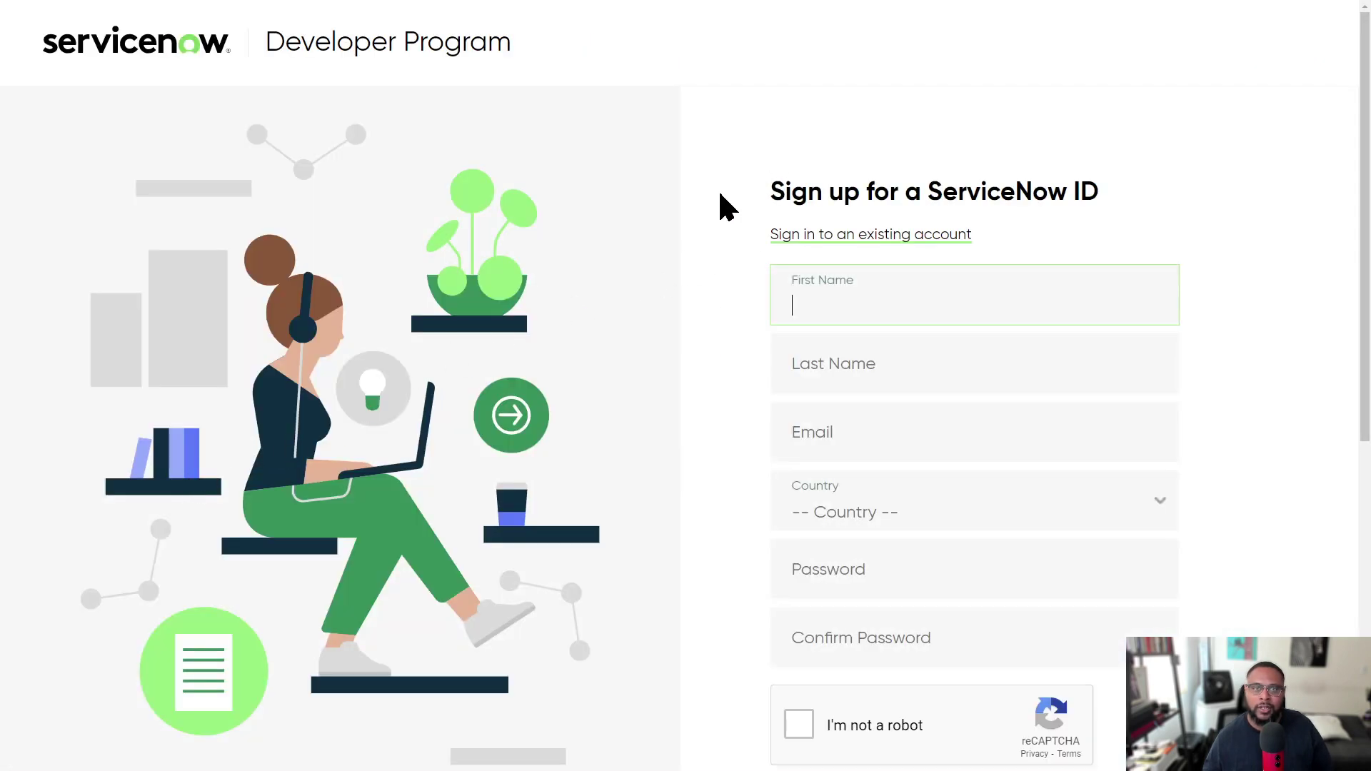
{"action": "scroll", "coordinate": [718, 204], "scroll_direction": "down", "scroll_amount": 1}
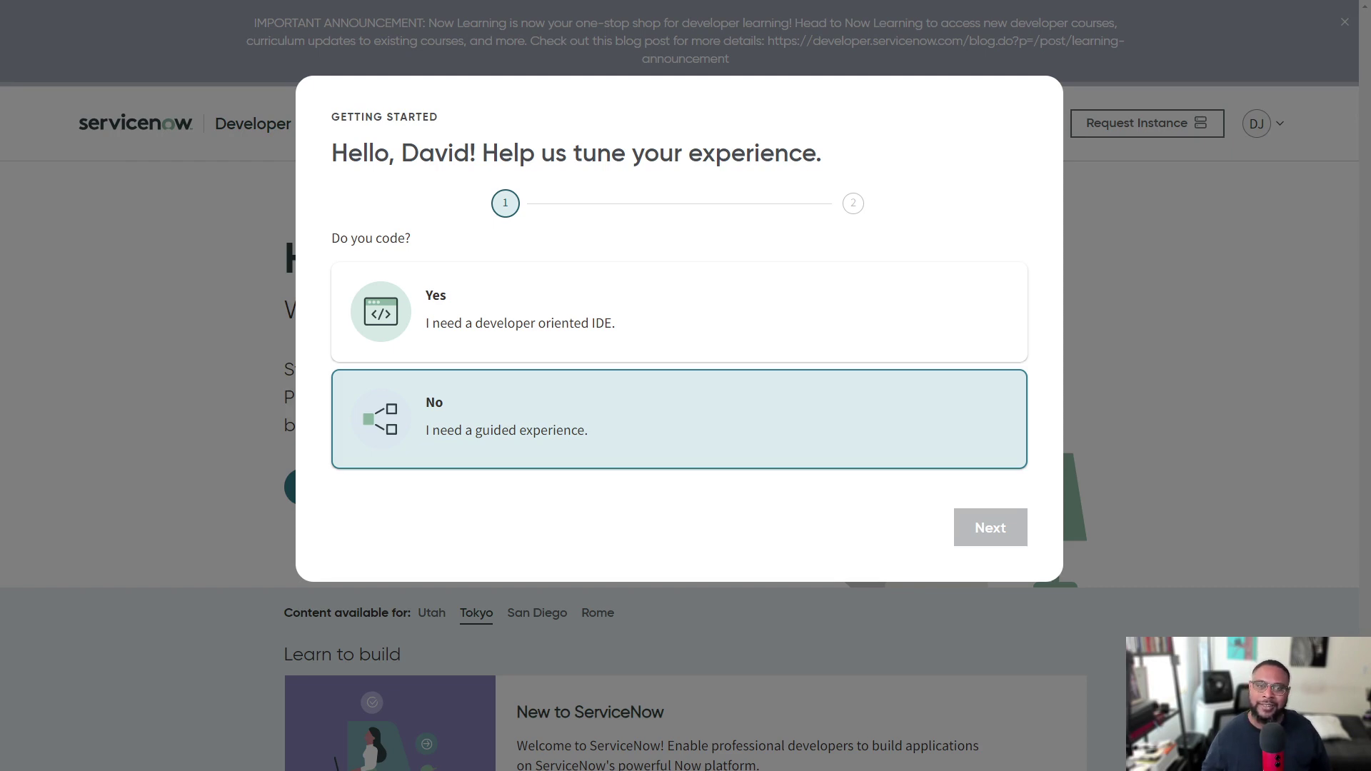
Choose the guided experience, pick IT Admin as job responsibility, and accept the terms of use.
{"action": "left_click", "coordinate": [465, 439]}
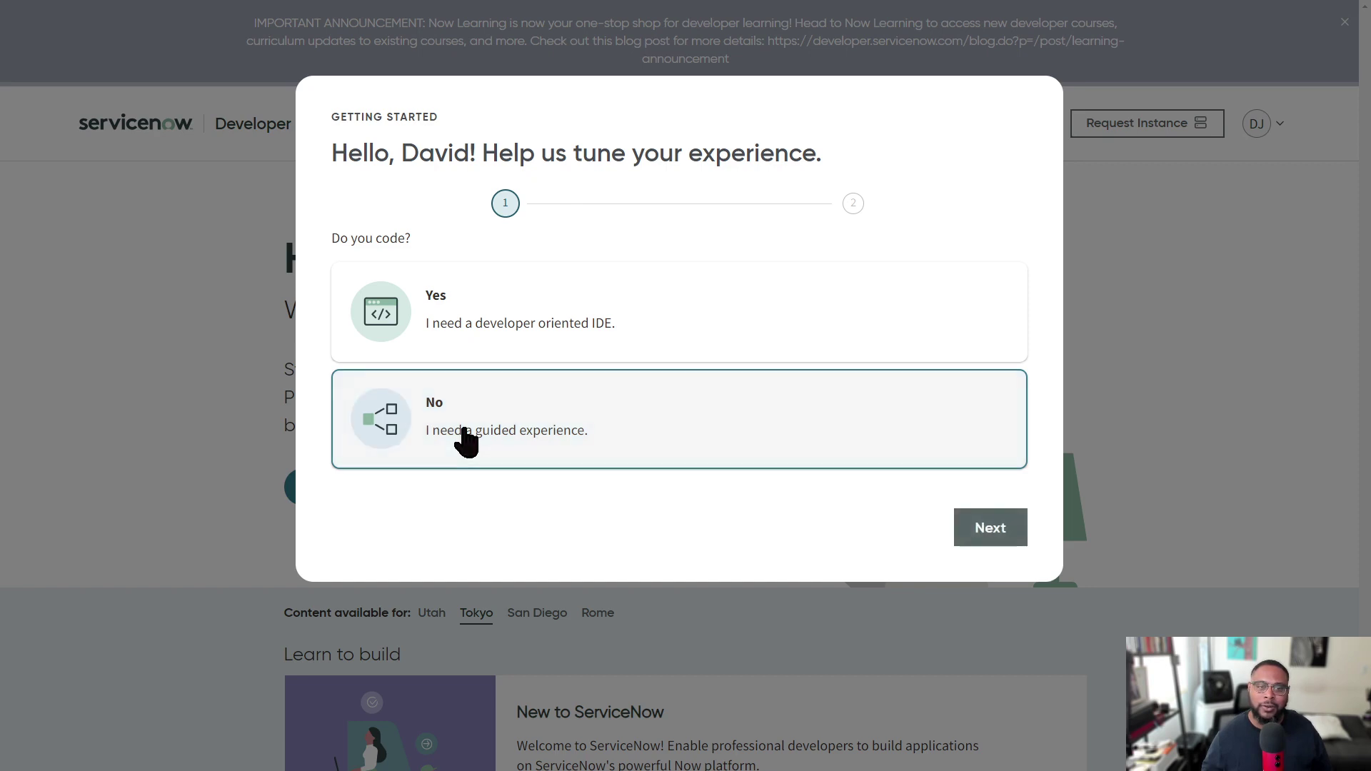
{"action": "left_click", "coordinate": [993, 533]}
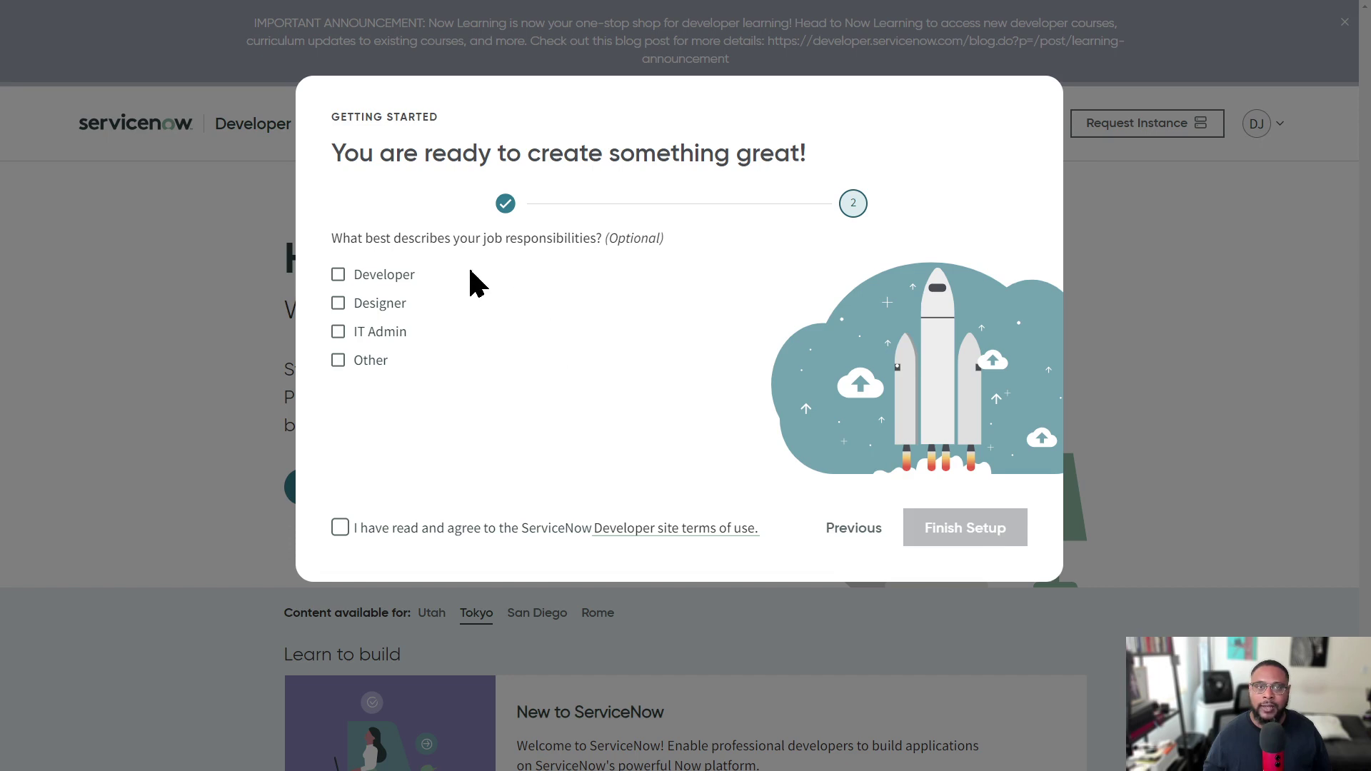
{"action": "left_click", "coordinate": [337, 335]}
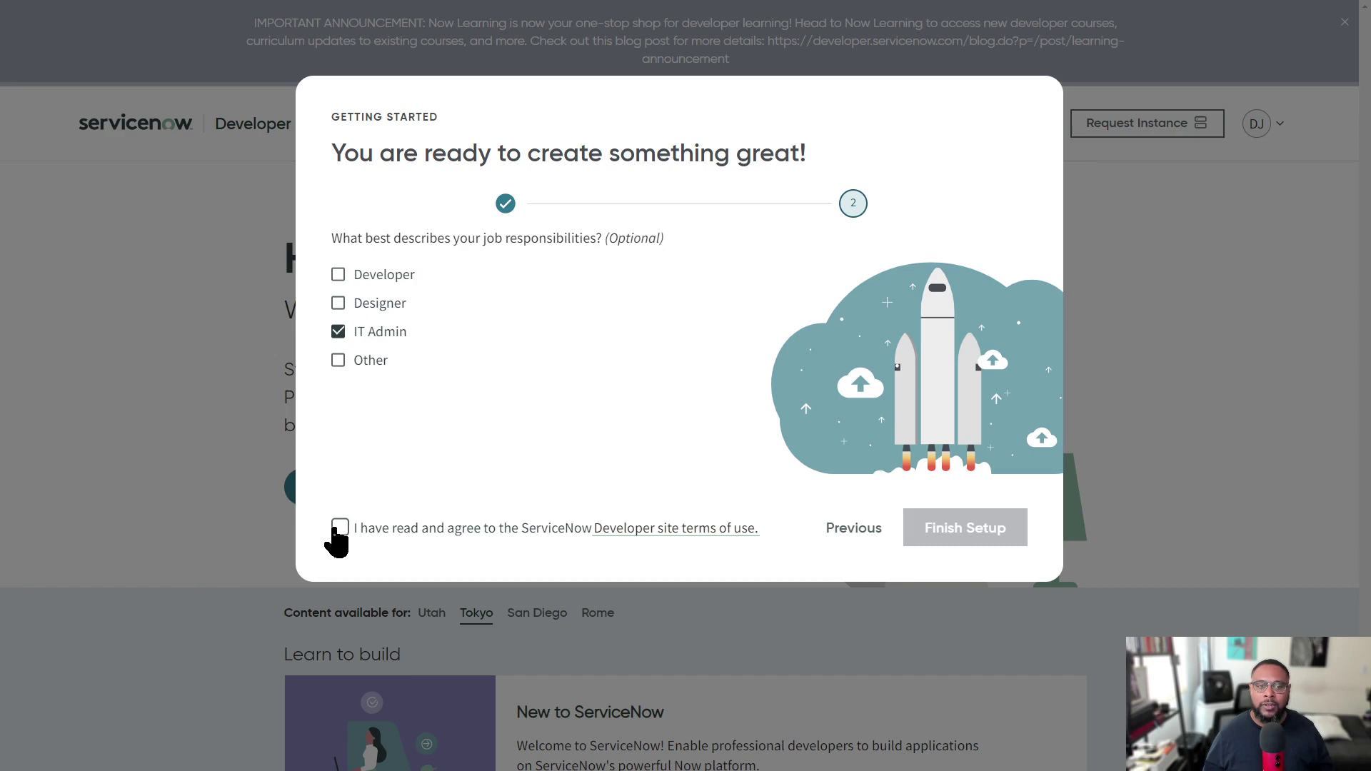
{"action": "left_click", "coordinate": [340, 528]}
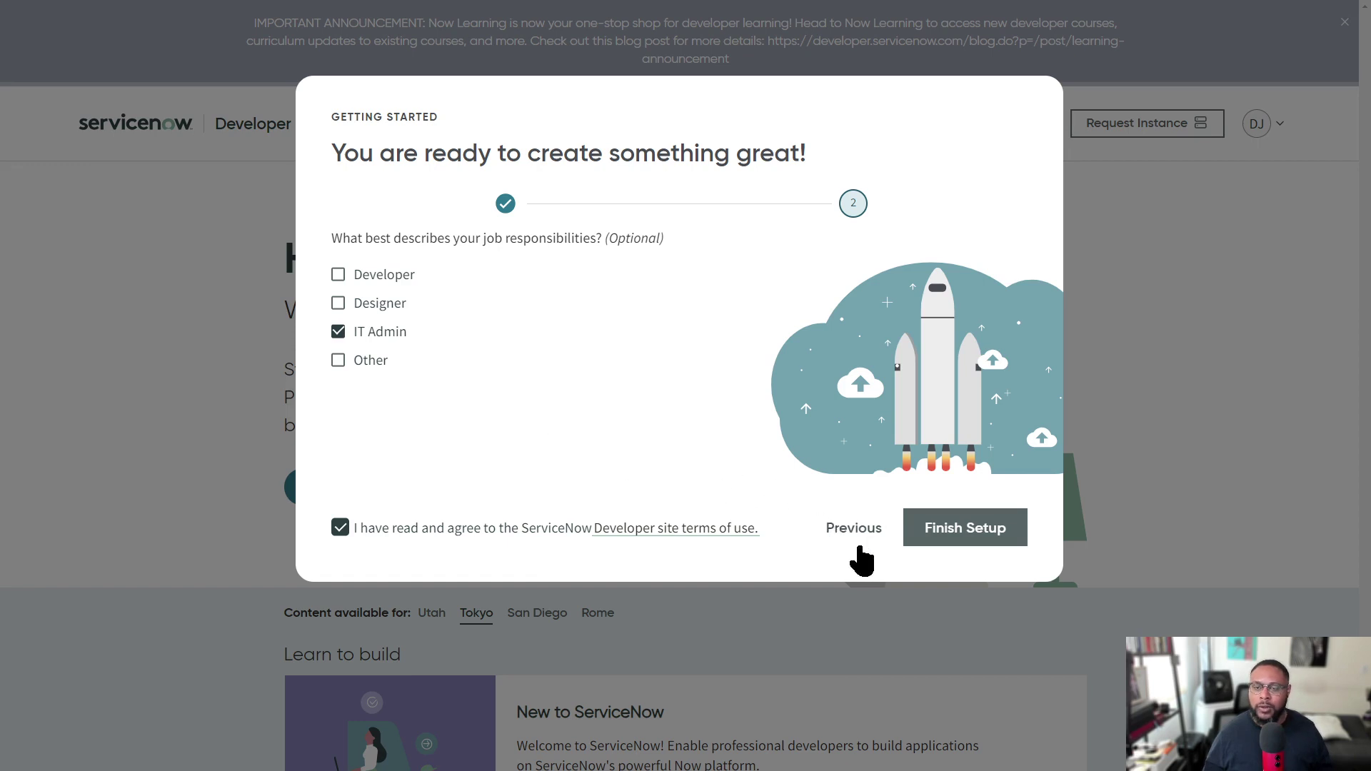
Finish the getting-started setup and show the home page content for the Rome release.
{"action": "left_click", "coordinate": [965, 530]}
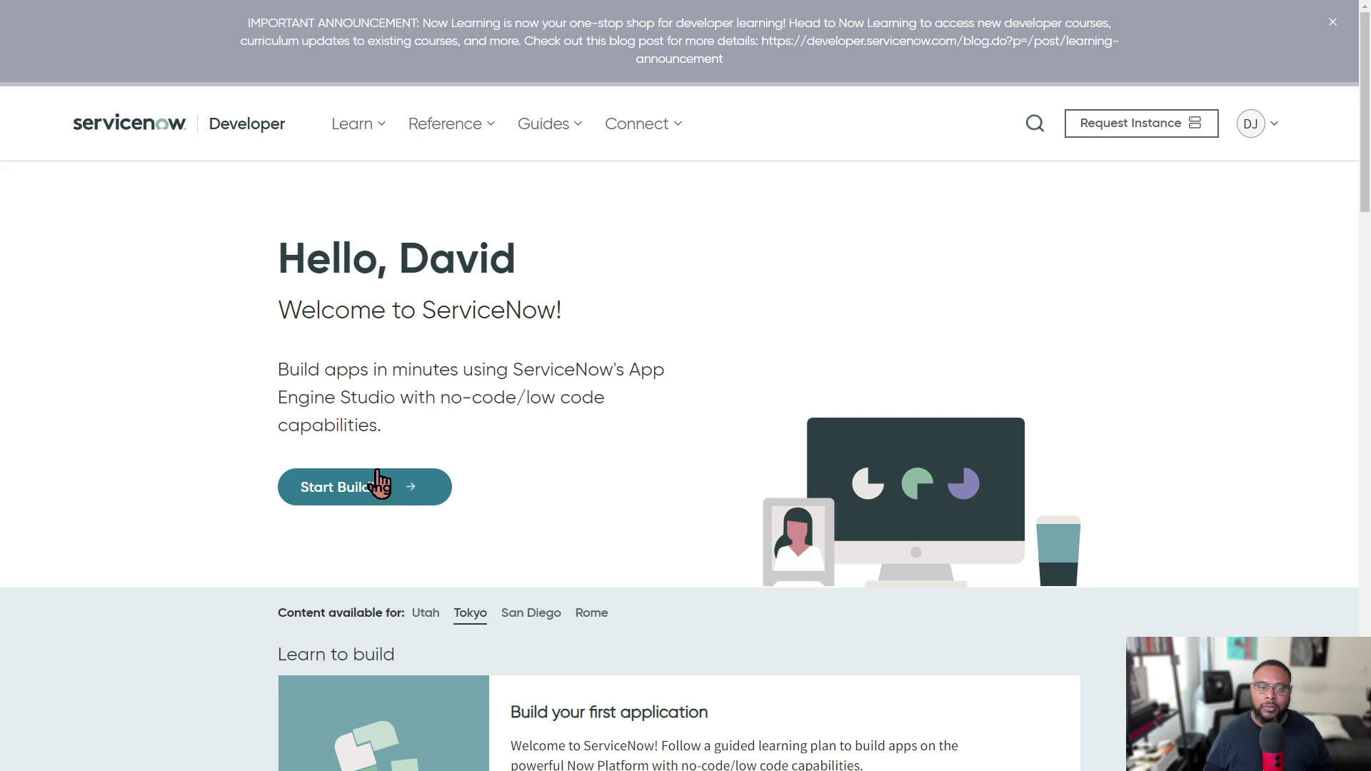
{"action": "scroll", "coordinate": [493, 420], "scroll_direction": "down", "scroll_amount": 1}
{"action": "scroll", "coordinate": [491, 414], "scroll_direction": "down", "scroll_amount": 3}
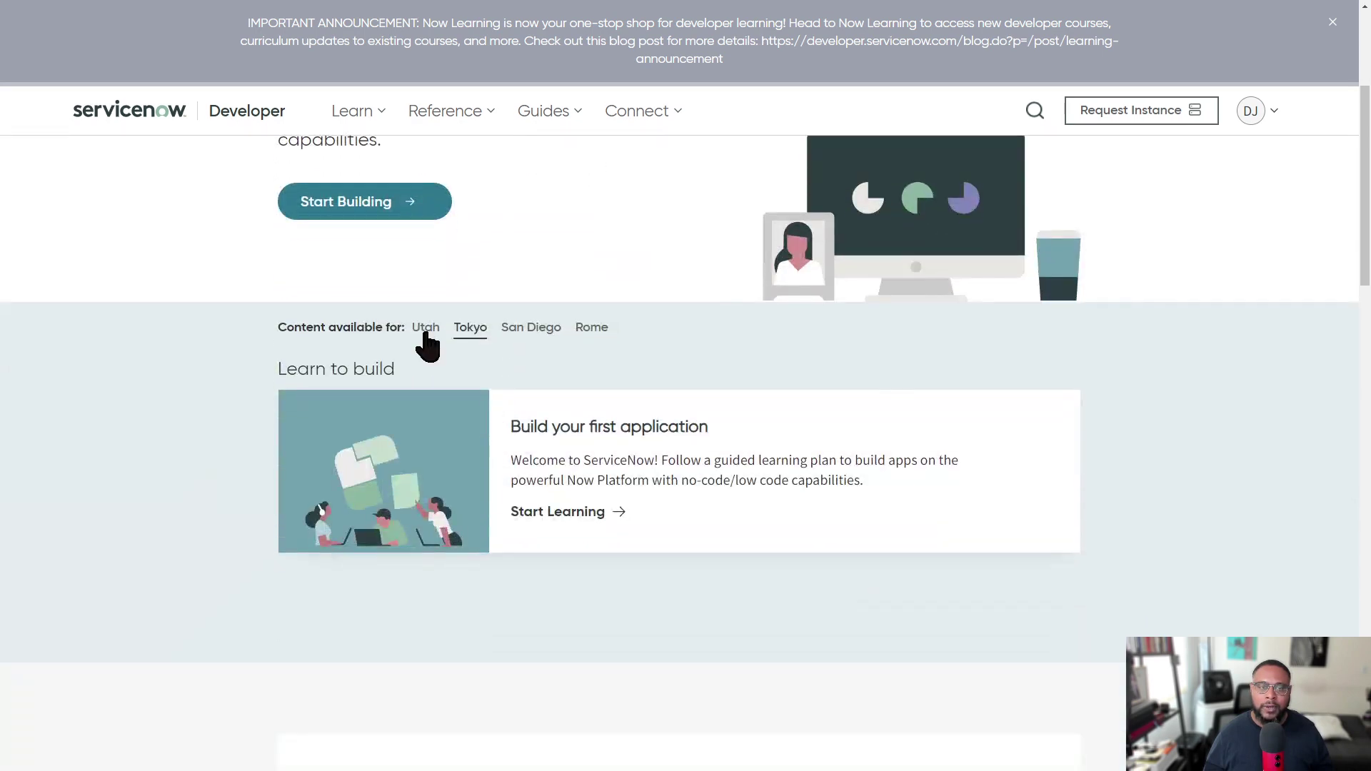
{"action": "left_click", "coordinate": [598, 331]}
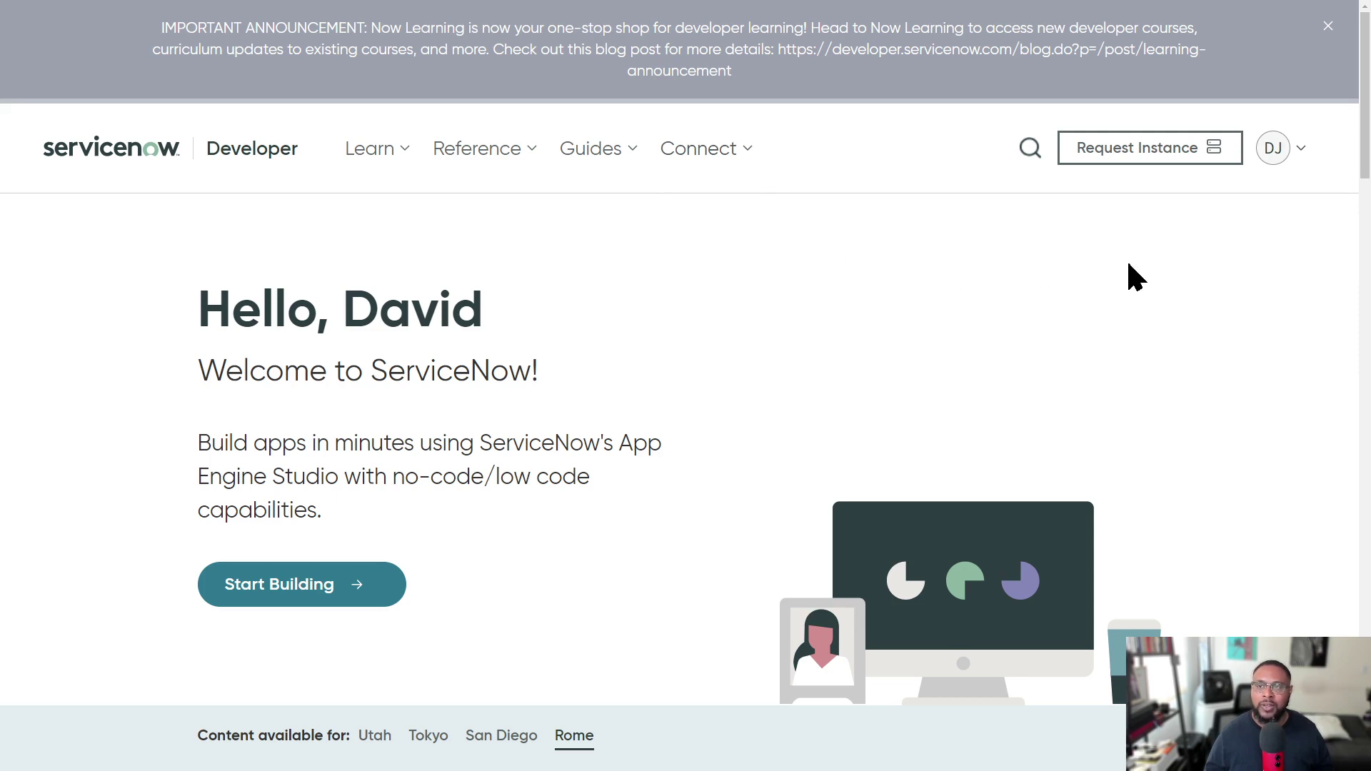
Request a free personal developer instance and confirm it runs the Tokyo release.
{"action": "left_click", "coordinate": [1300, 156]}
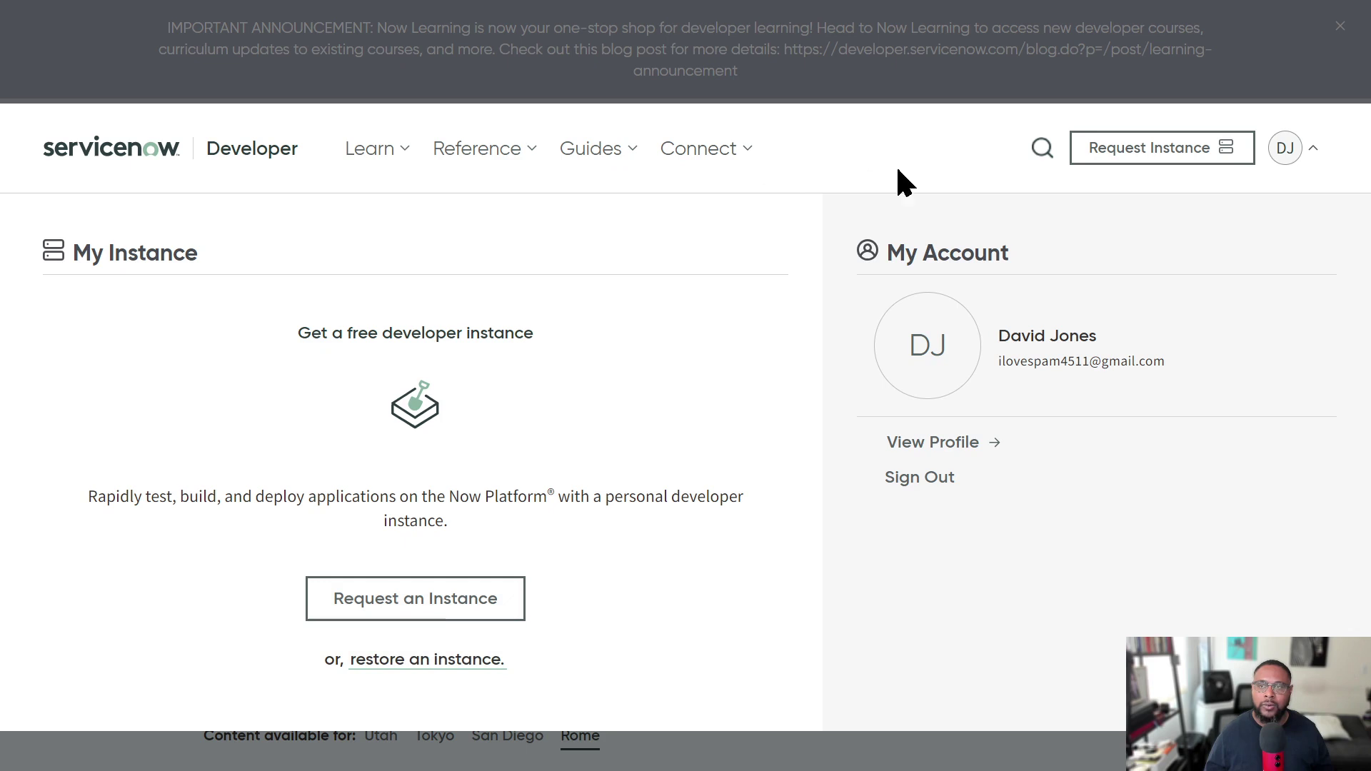
{"action": "left_click", "coordinate": [1140, 152]}
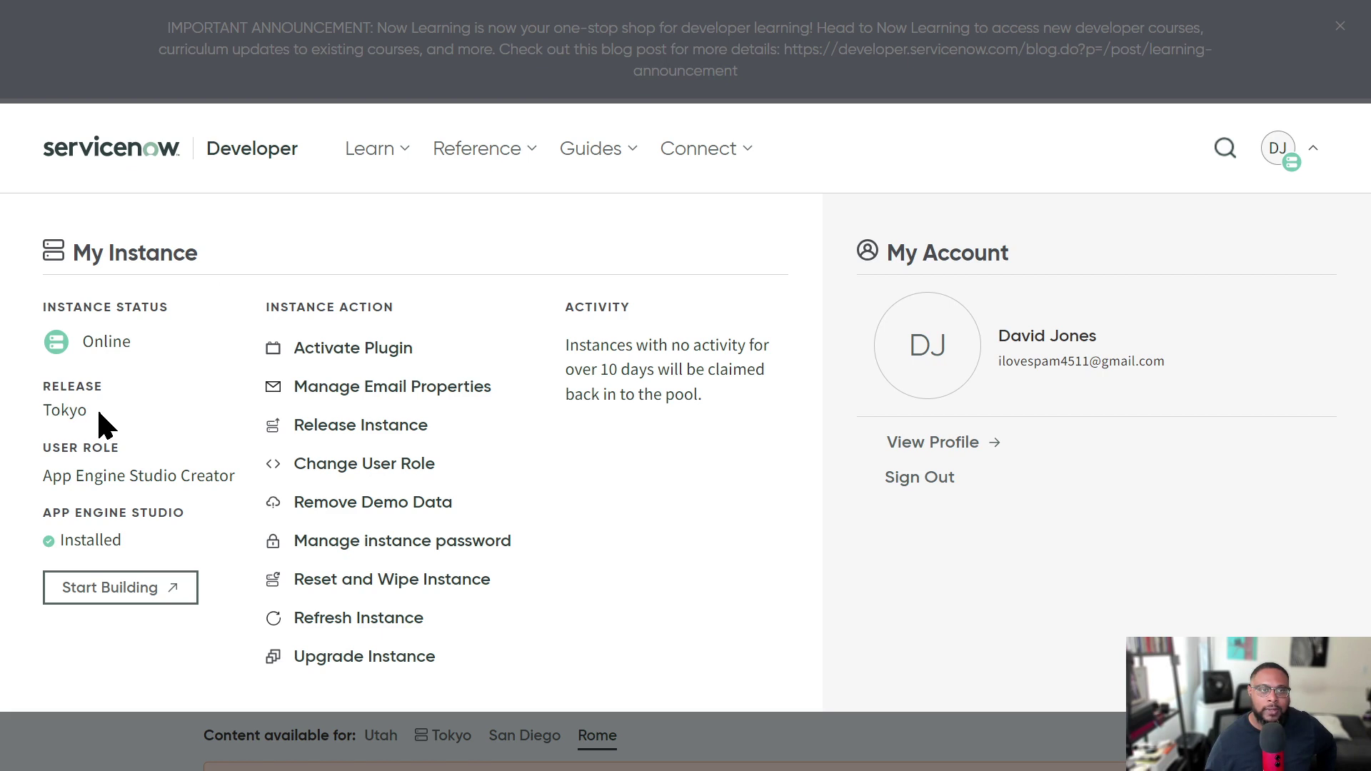
{"action": "left_click_drag", "start_coordinate": [88, 412], "coordinate": [45, 412]}
{"action": "scroll", "coordinate": [269, 297], "scroll_direction": "down", "scroll_amount": 1}
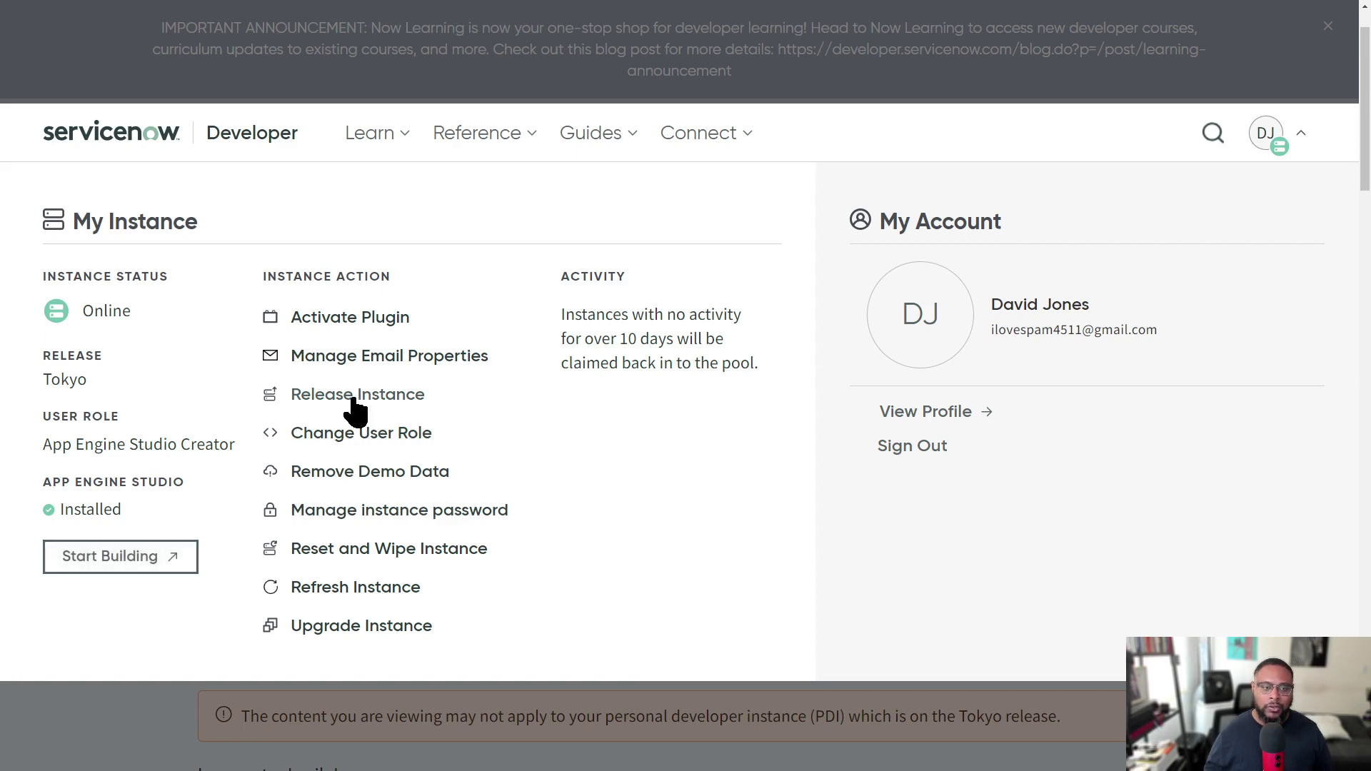
Change the developer instance's user role to Admin.
{"action": "left_click", "coordinate": [347, 436]}
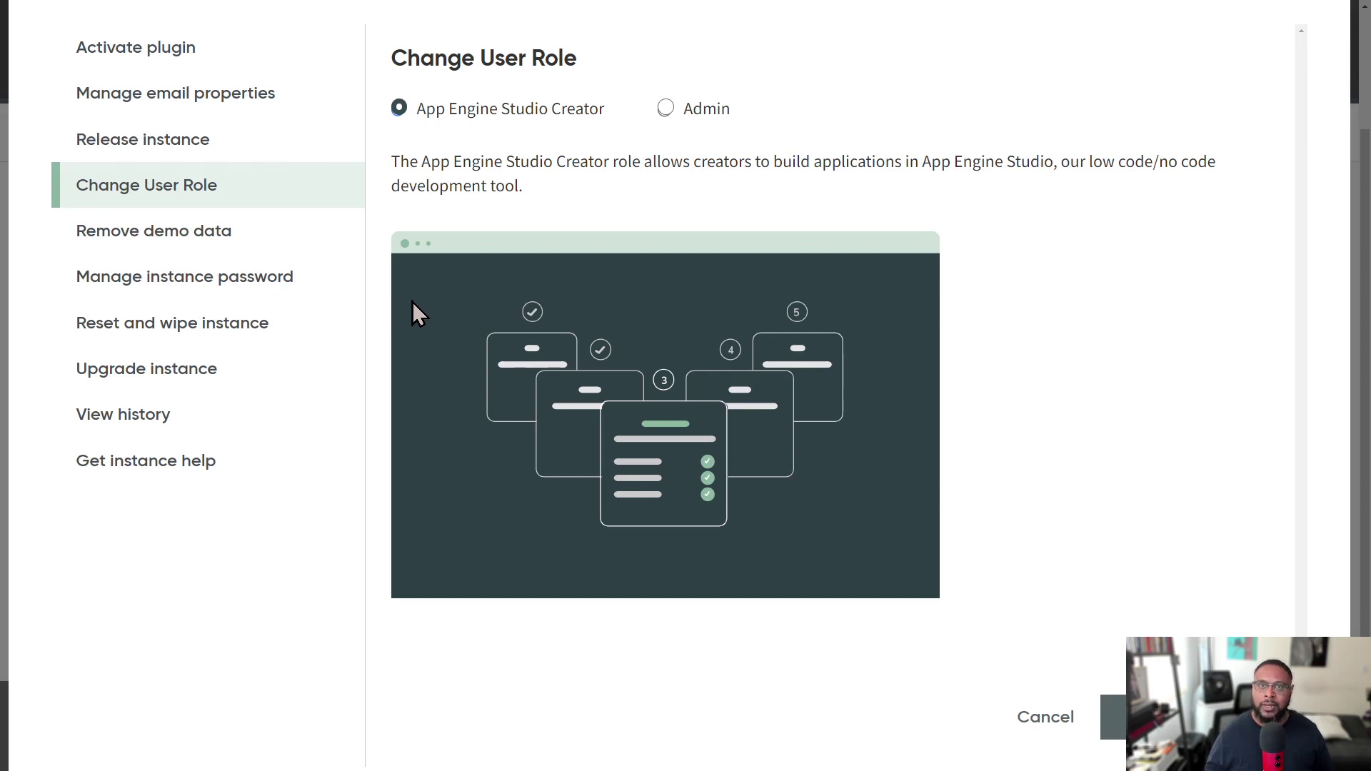
{"action": "left_click", "coordinate": [666, 108]}
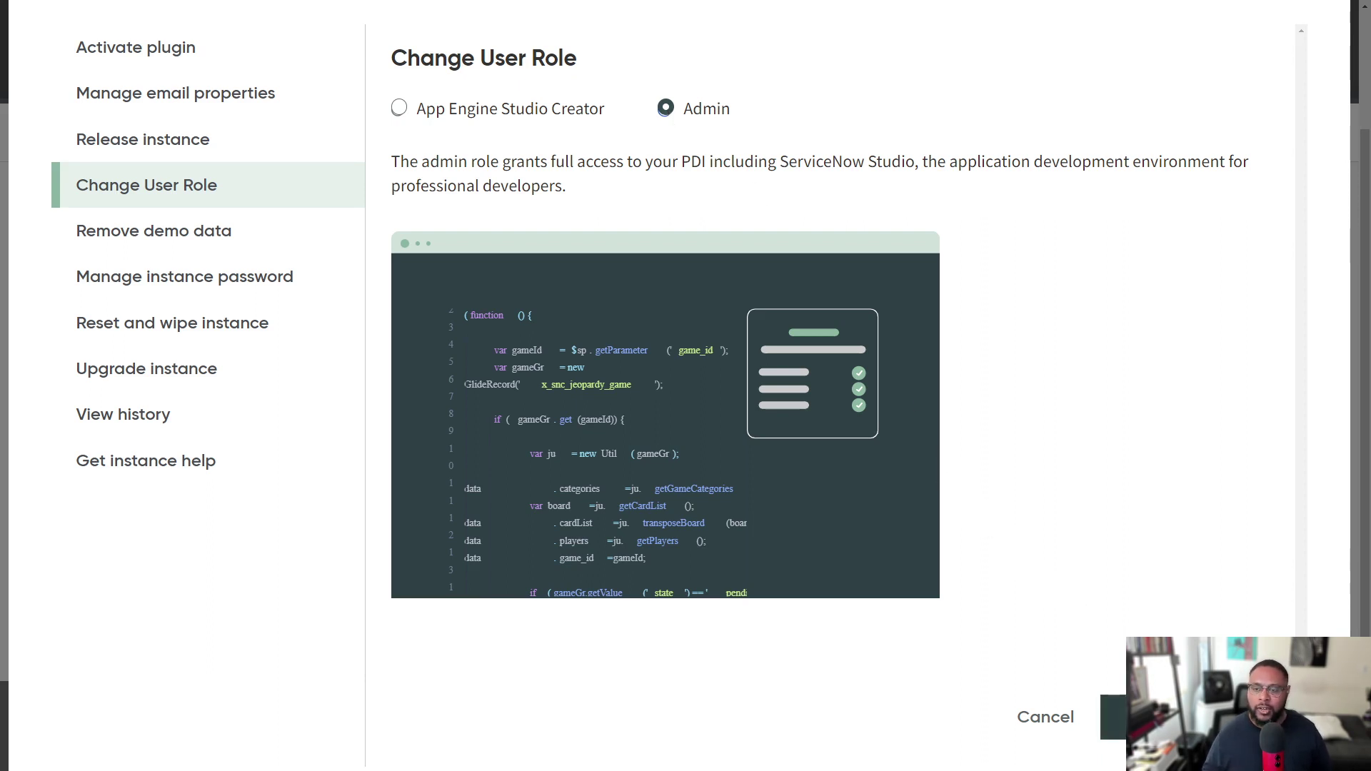
{"action": "left_click", "coordinate": [1115, 717]}
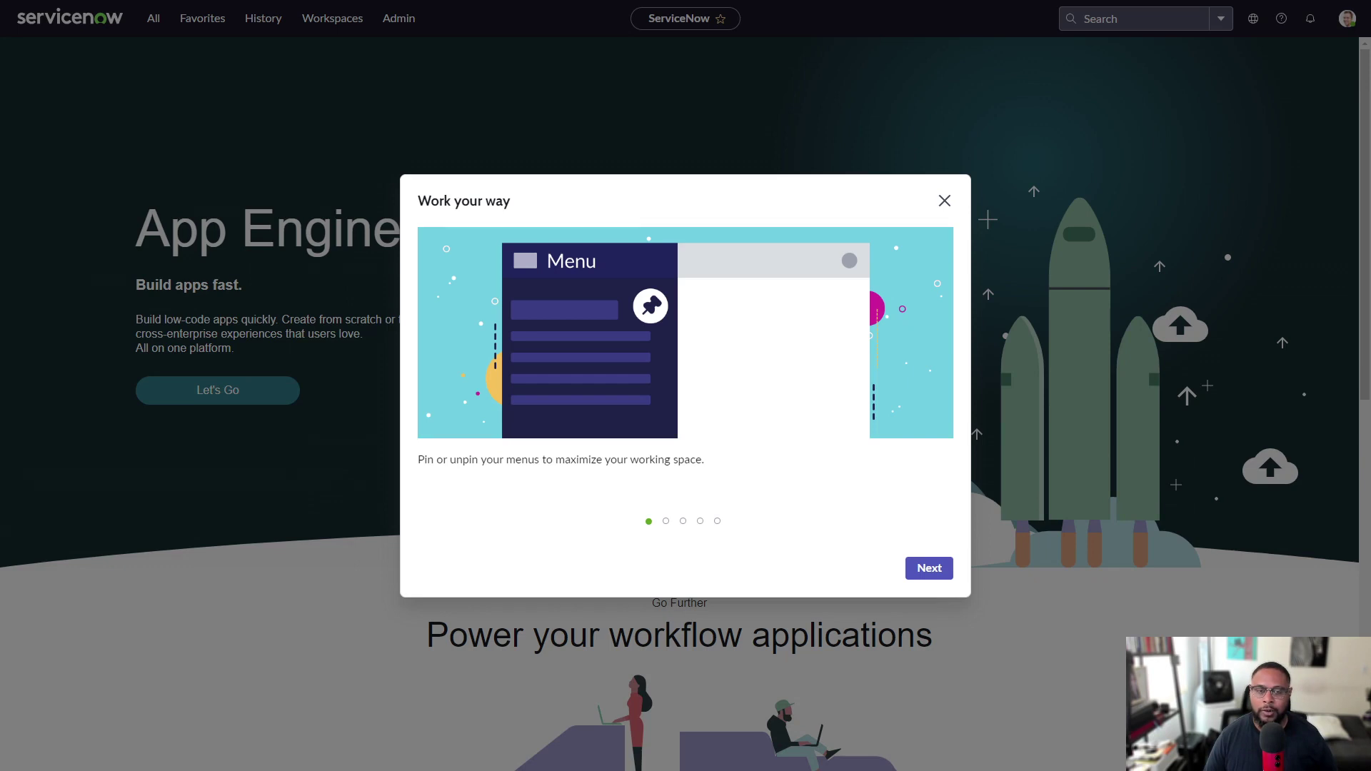
Dismiss the Work your way welcome tour and check the role in the profile menu.
{"action": "key", "text": "Escape"}
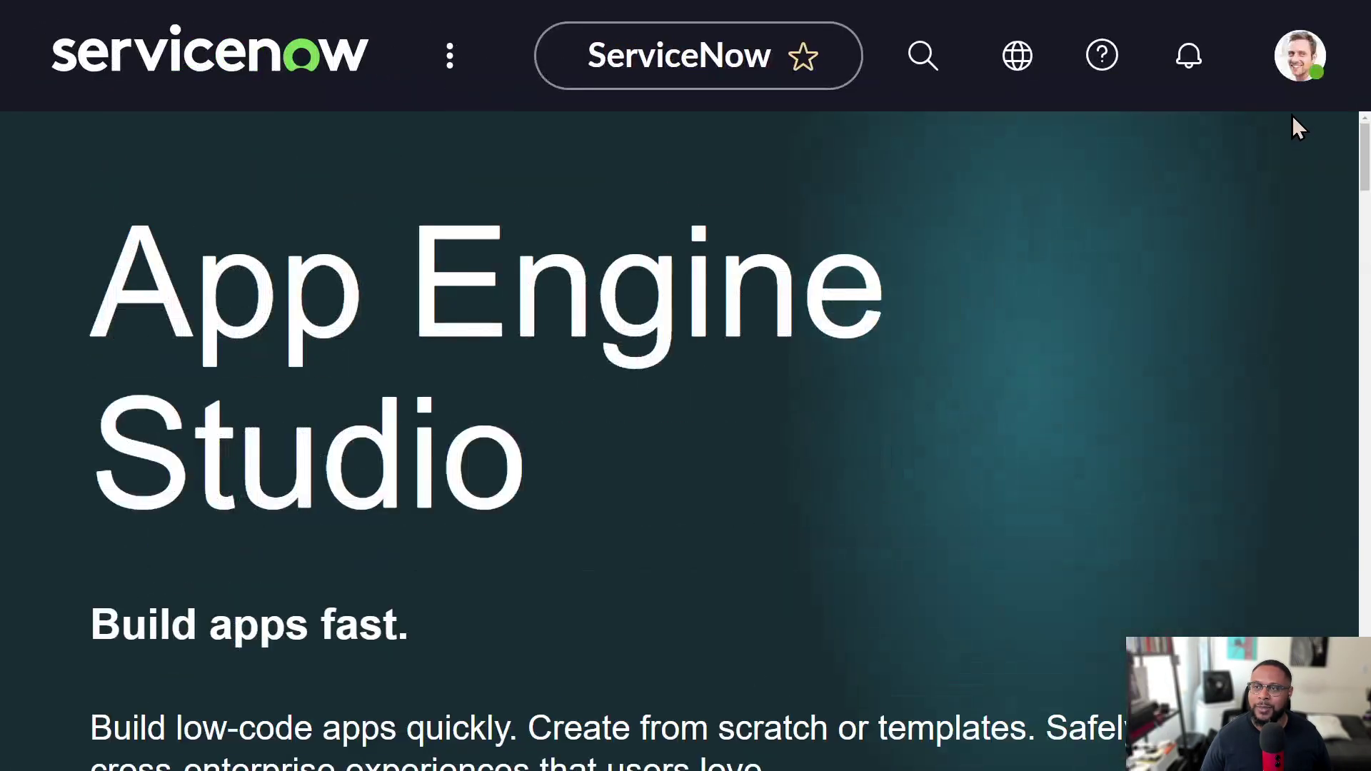
{"action": "left_click", "coordinate": [1301, 57]}
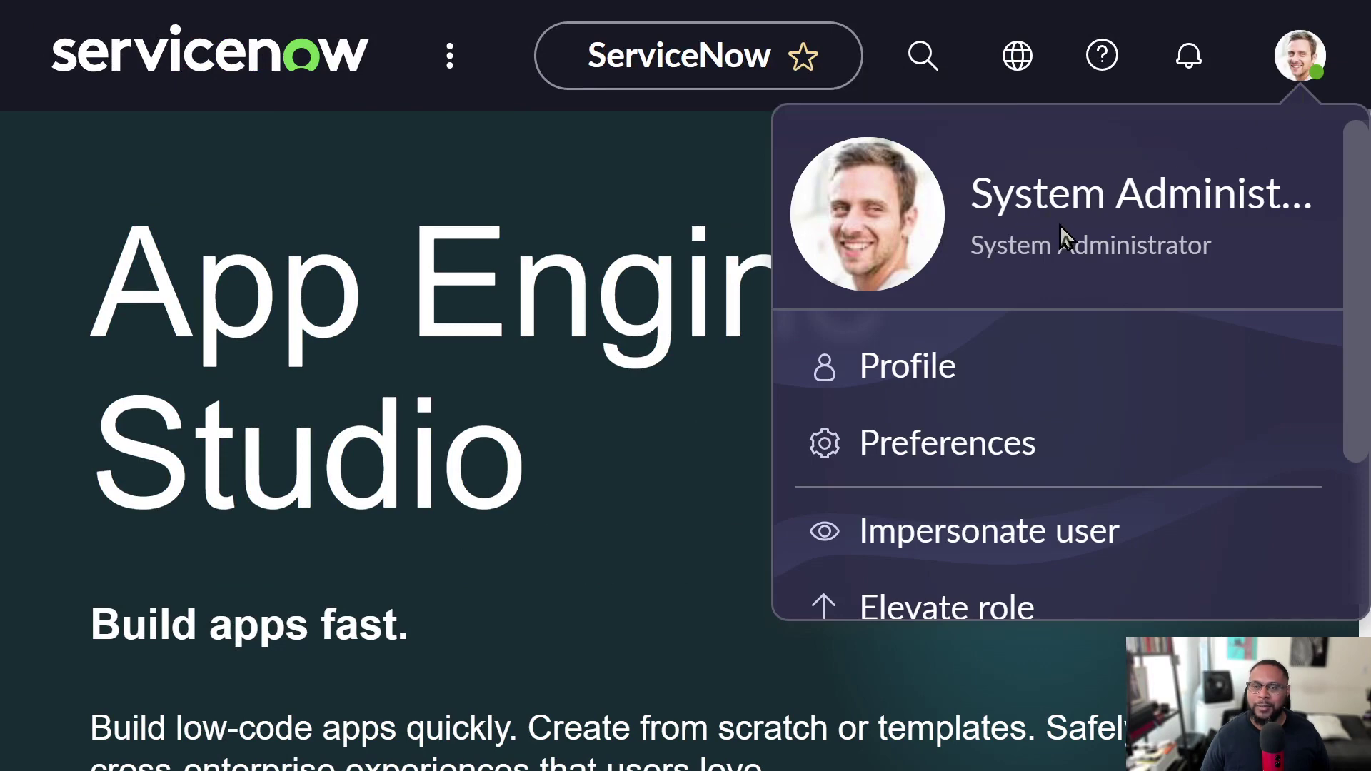
{"action": "scroll", "coordinate": [941, 398], "scroll_direction": "down", "scroll_amount": 2}
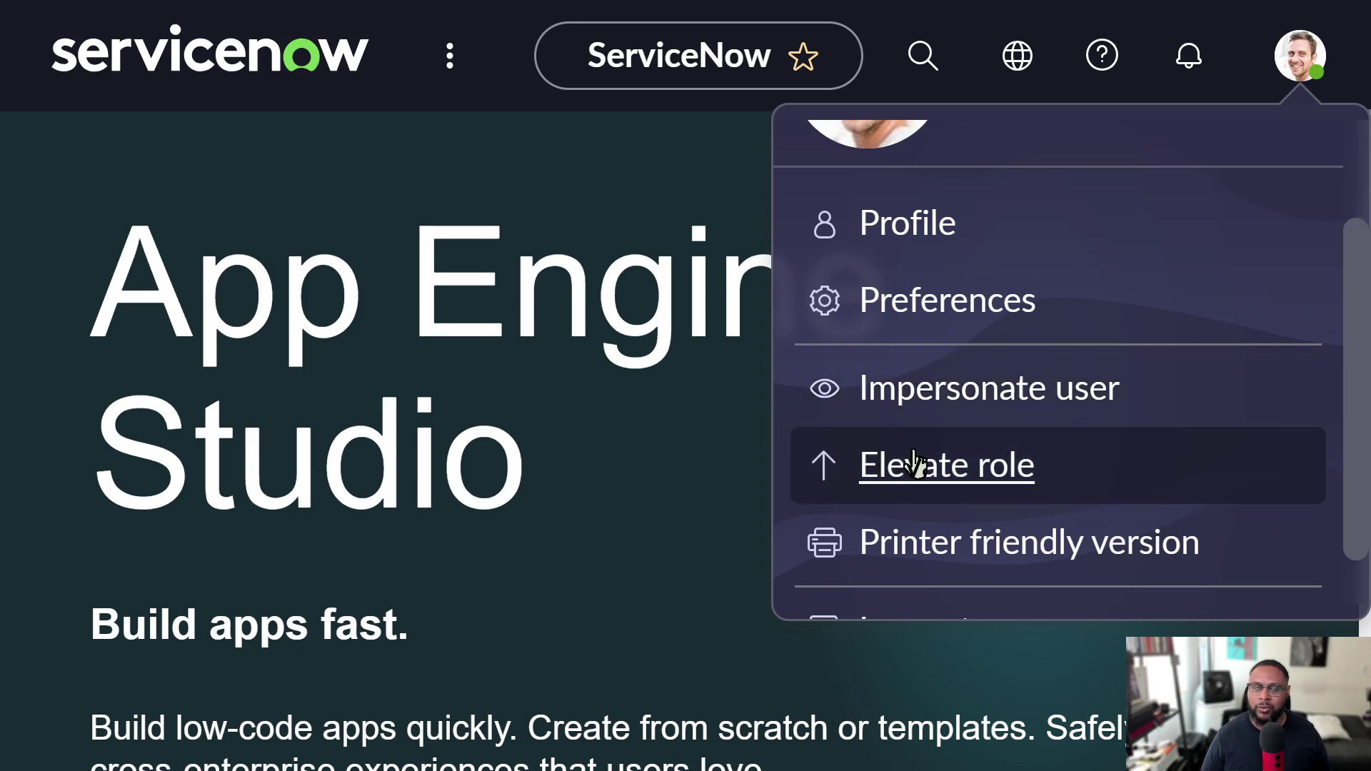
{"action": "scroll", "coordinate": [916, 461], "scroll_direction": "up", "scroll_amount": 2}
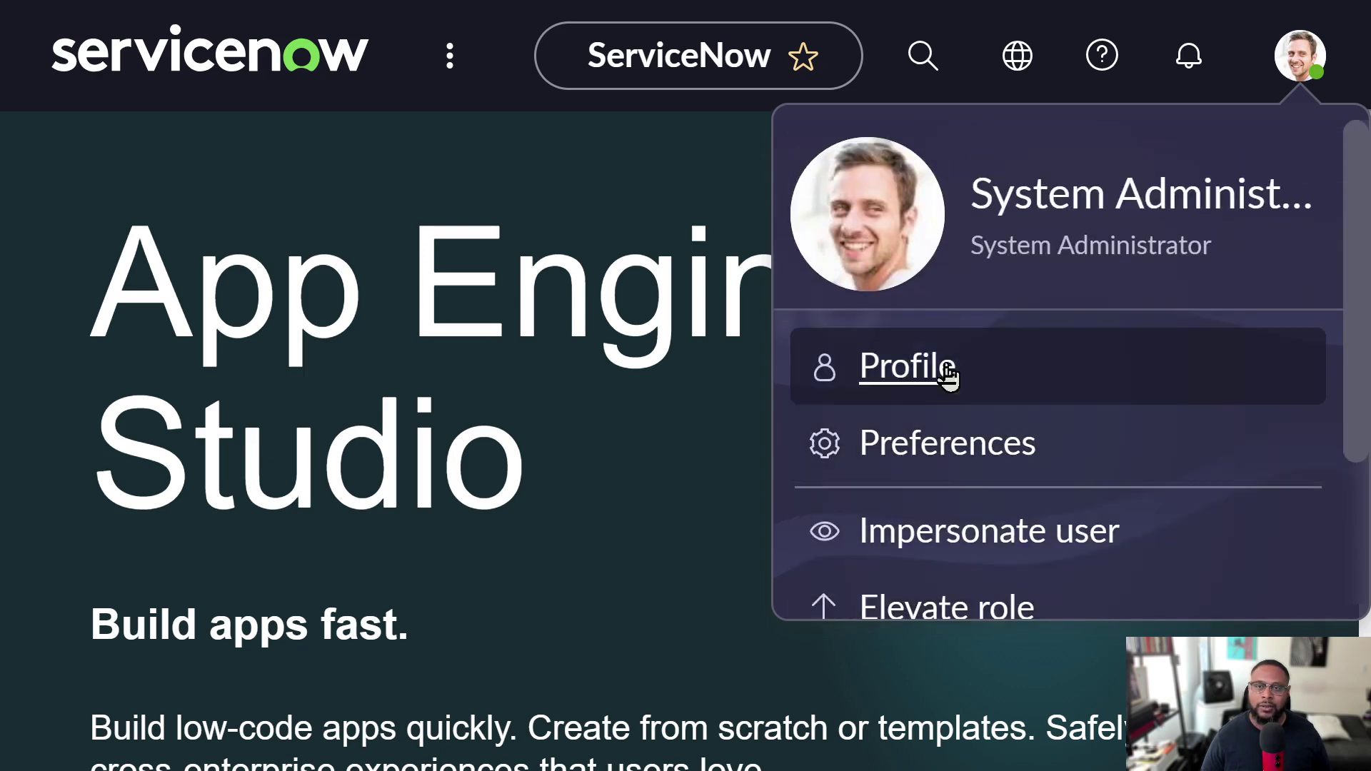
Zoom the browser out with Ctrl+minus until the Admin tab shows in the header.
{"action": "key", "text": "ctrl+0"}
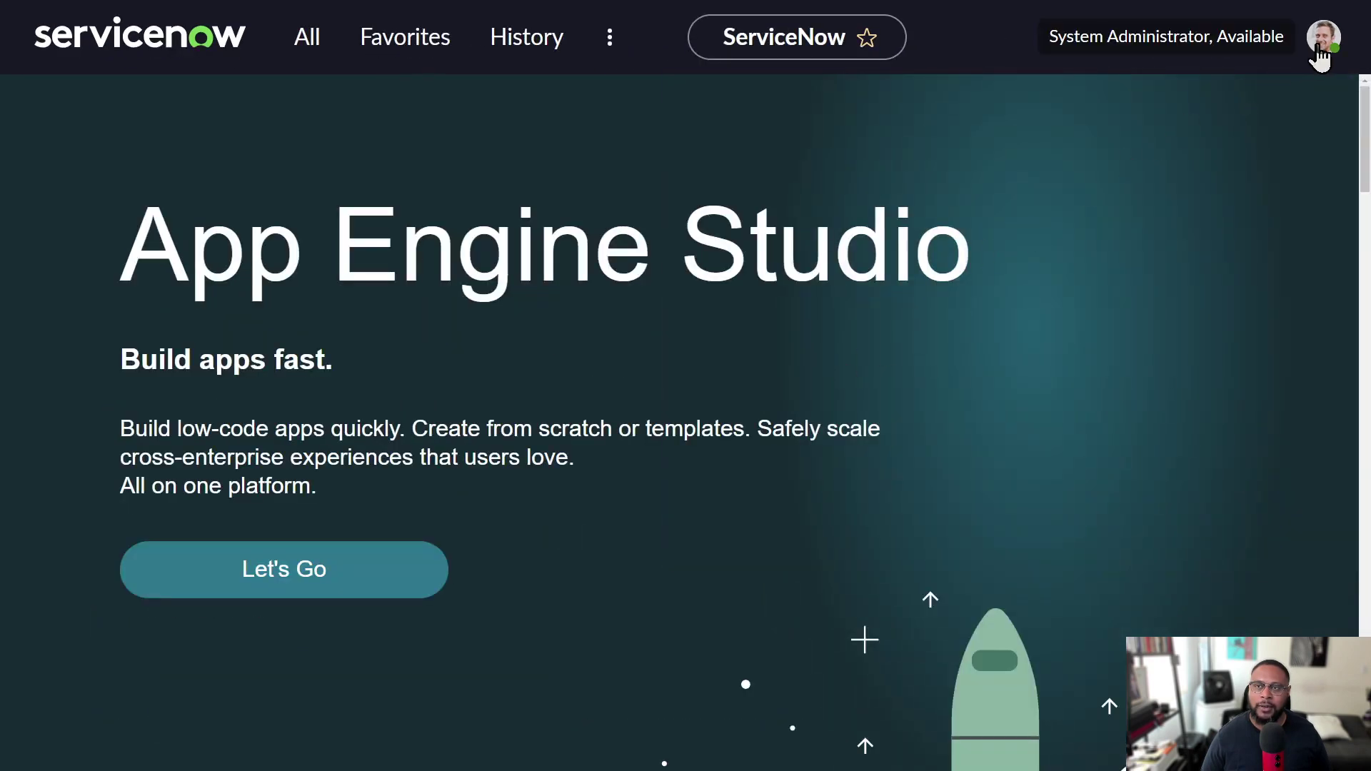
{"action": "key", "text": "ctrl+minus"}
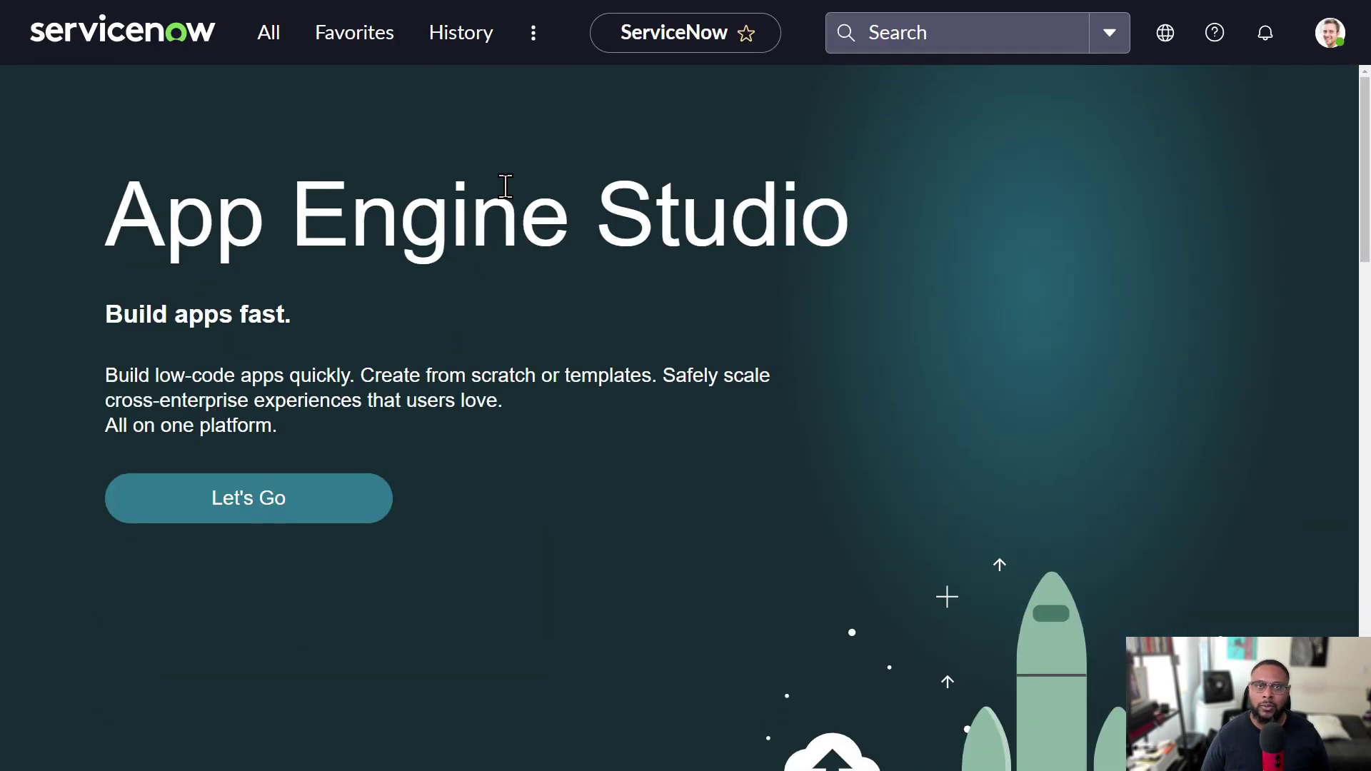
{"action": "scroll", "coordinate": [506, 186], "scroll_direction": "down", "scroll_amount": 1}
{"action": "scroll", "coordinate": [505, 185], "scroll_direction": "up", "scroll_amount": 2}
{"action": "key", "text": "ctrl+minus"}
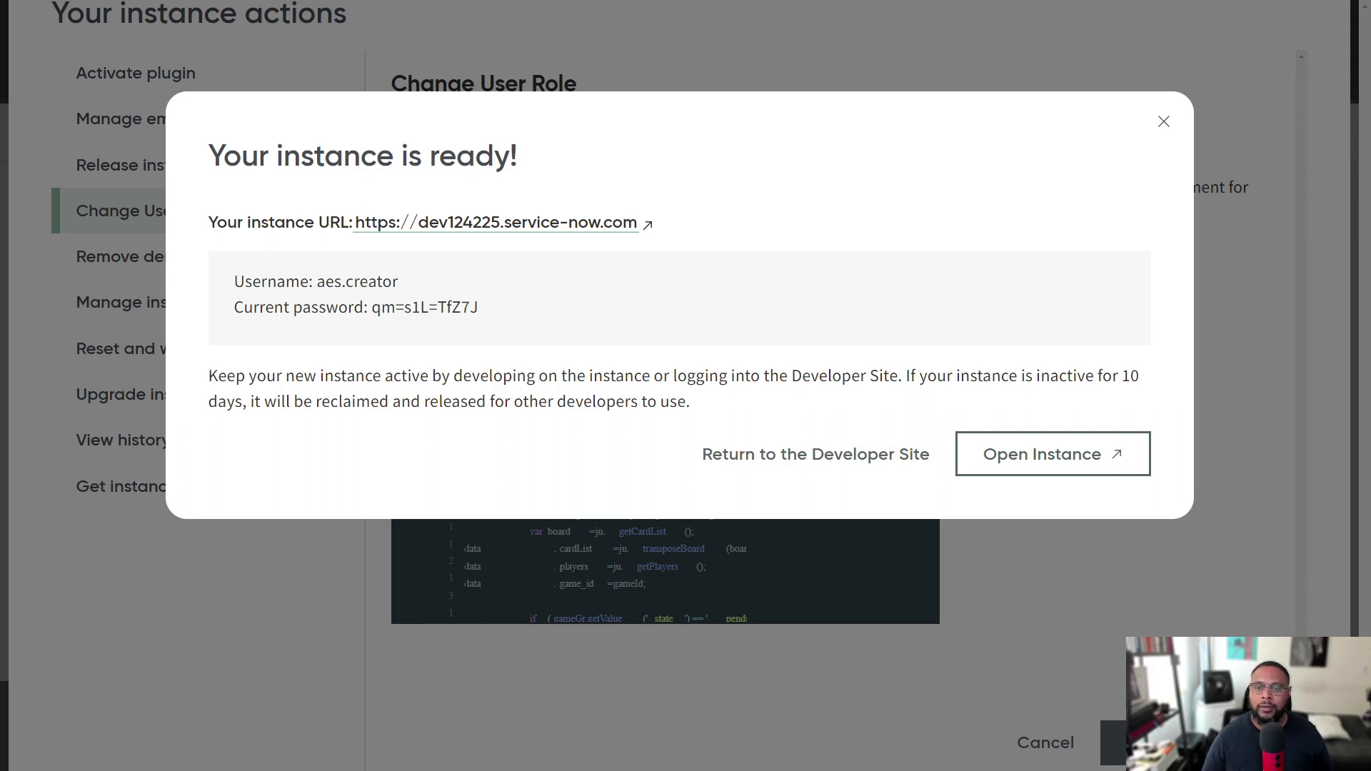
Highlight the warning that inactive instances are reclaimed.
{"action": "left_click_drag", "start_coordinate": [906, 376], "coordinate": [1138, 394]}
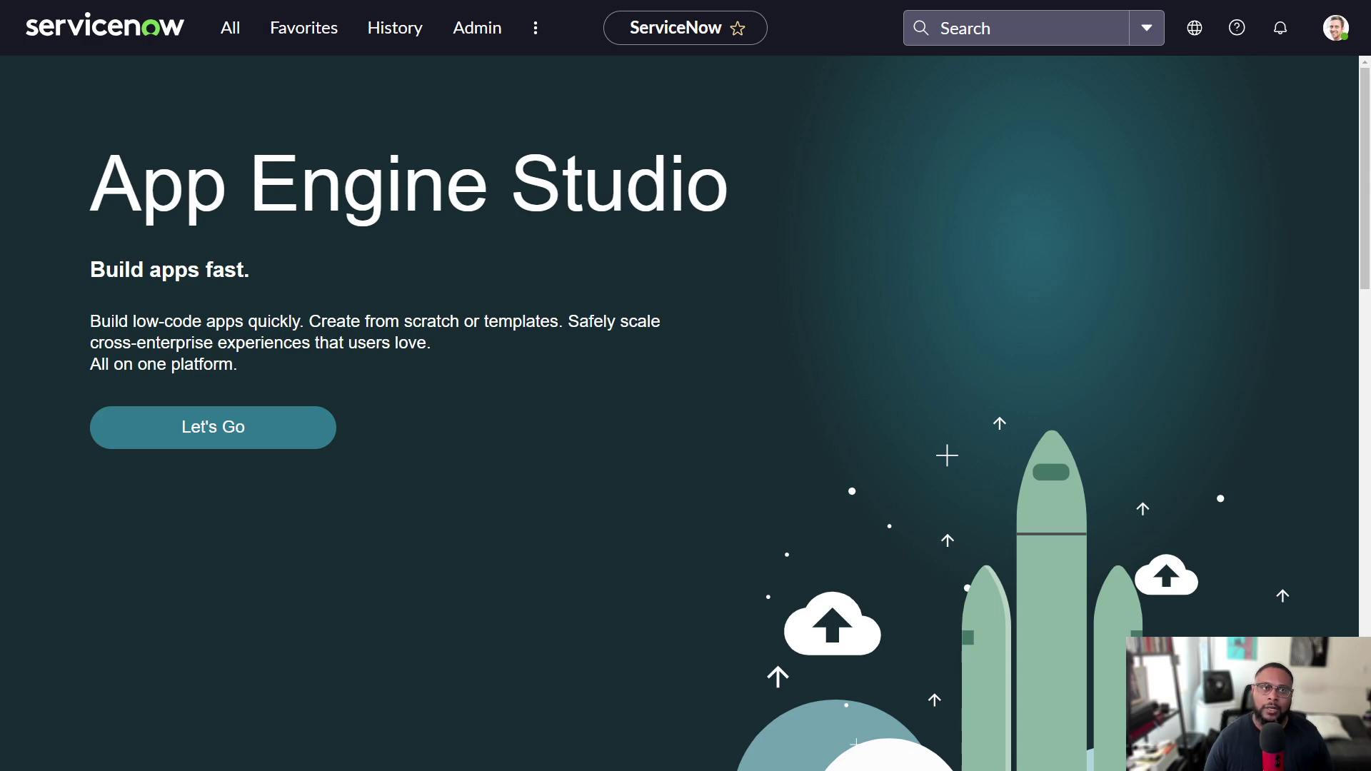
Filter the All menu by 'guided' and scroll to Knowledge's Guided Setup.
{"action": "left_click", "coordinate": [232, 35]}
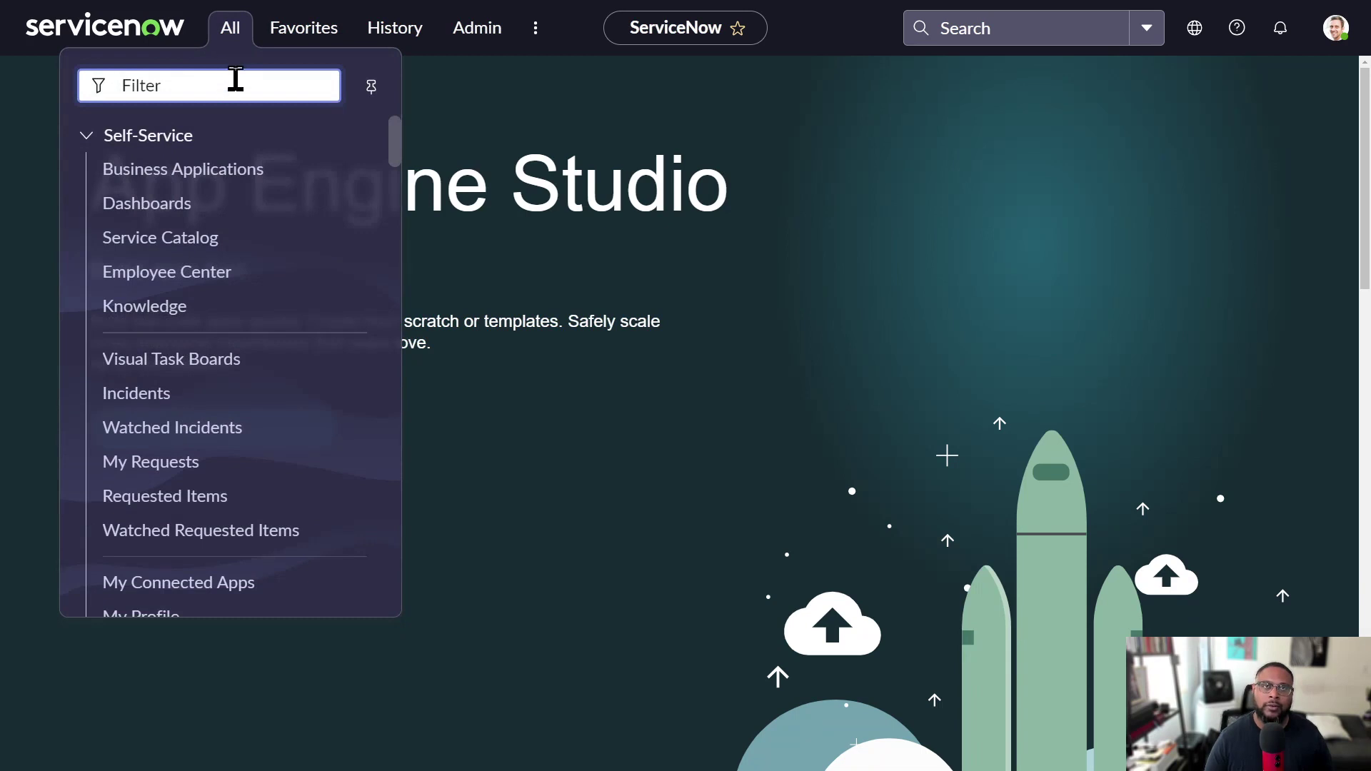
{"action": "type", "text": "guided"}
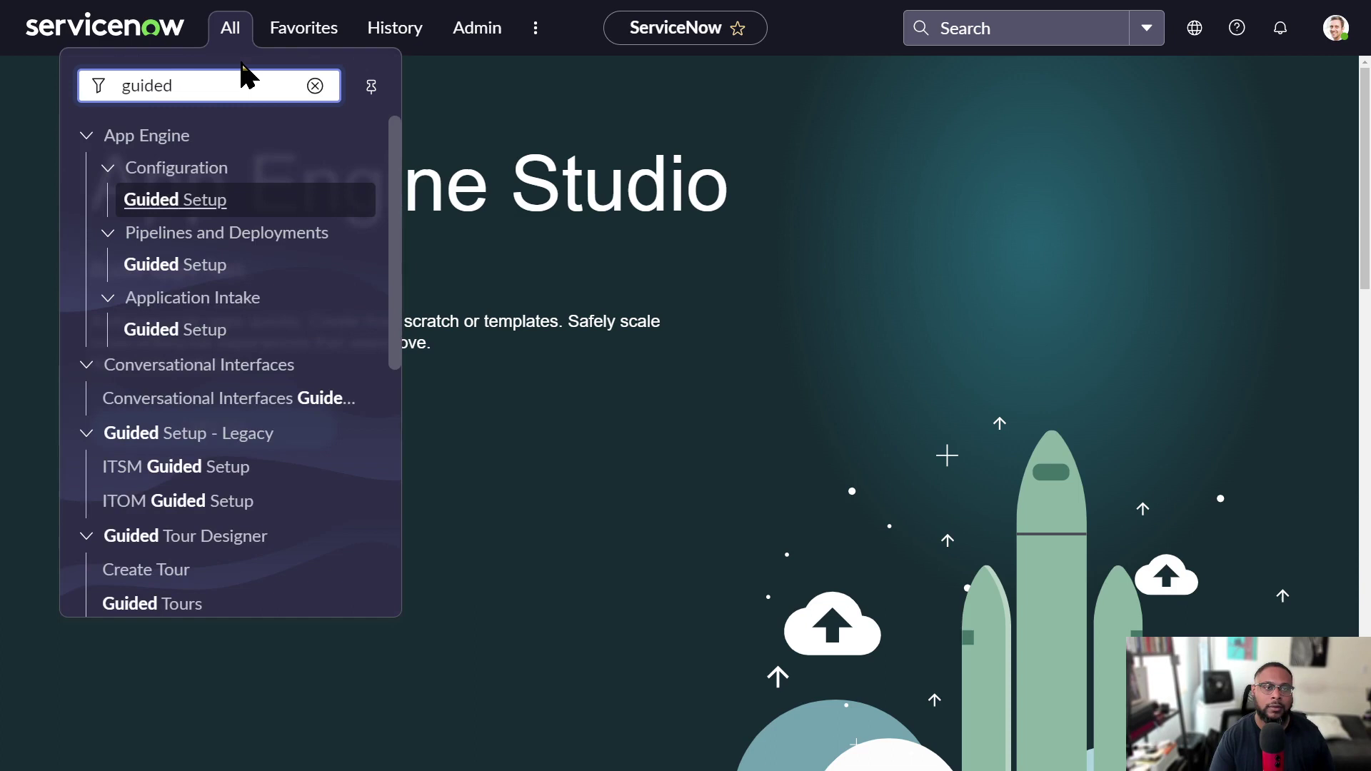
{"action": "scroll", "coordinate": [207, 209], "scroll_direction": "down", "scroll_amount": 1}
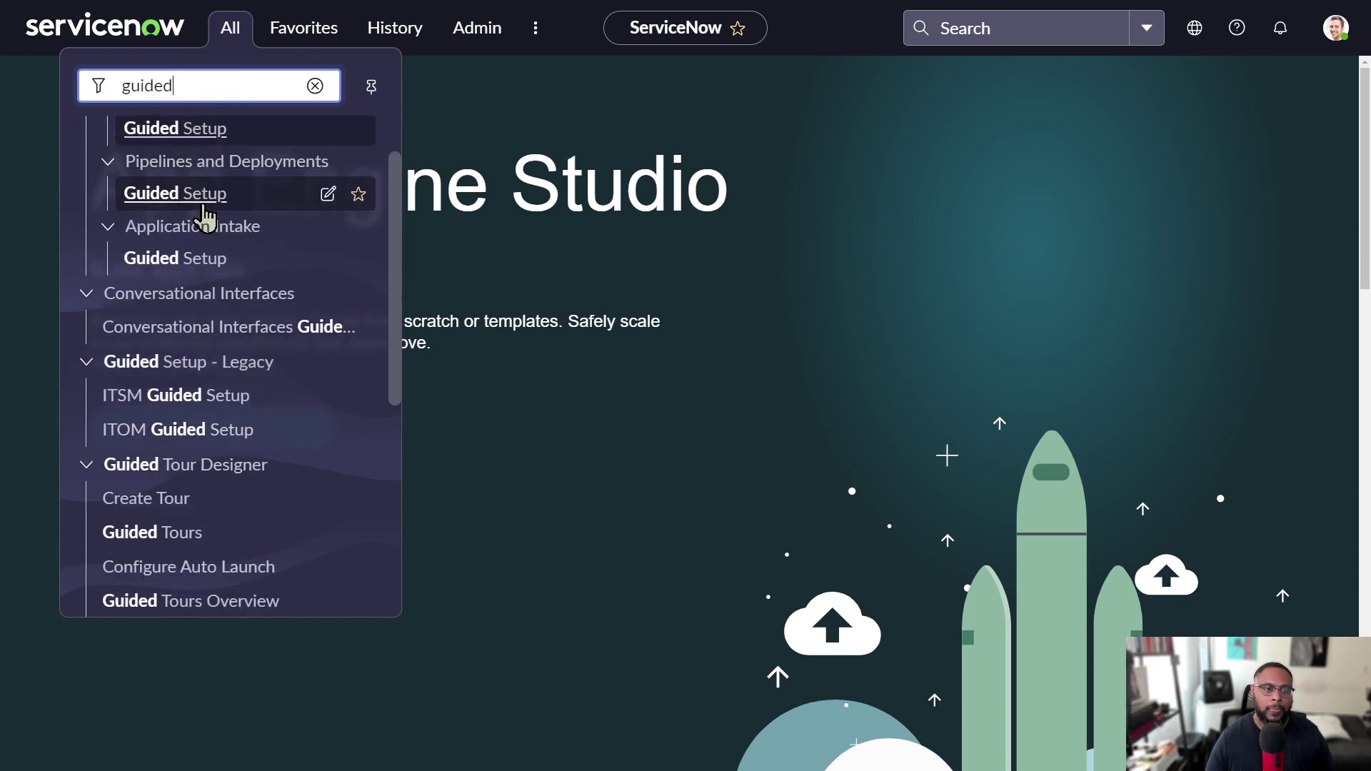
{"action": "scroll", "coordinate": [191, 318], "scroll_direction": "down", "scroll_amount": 2}
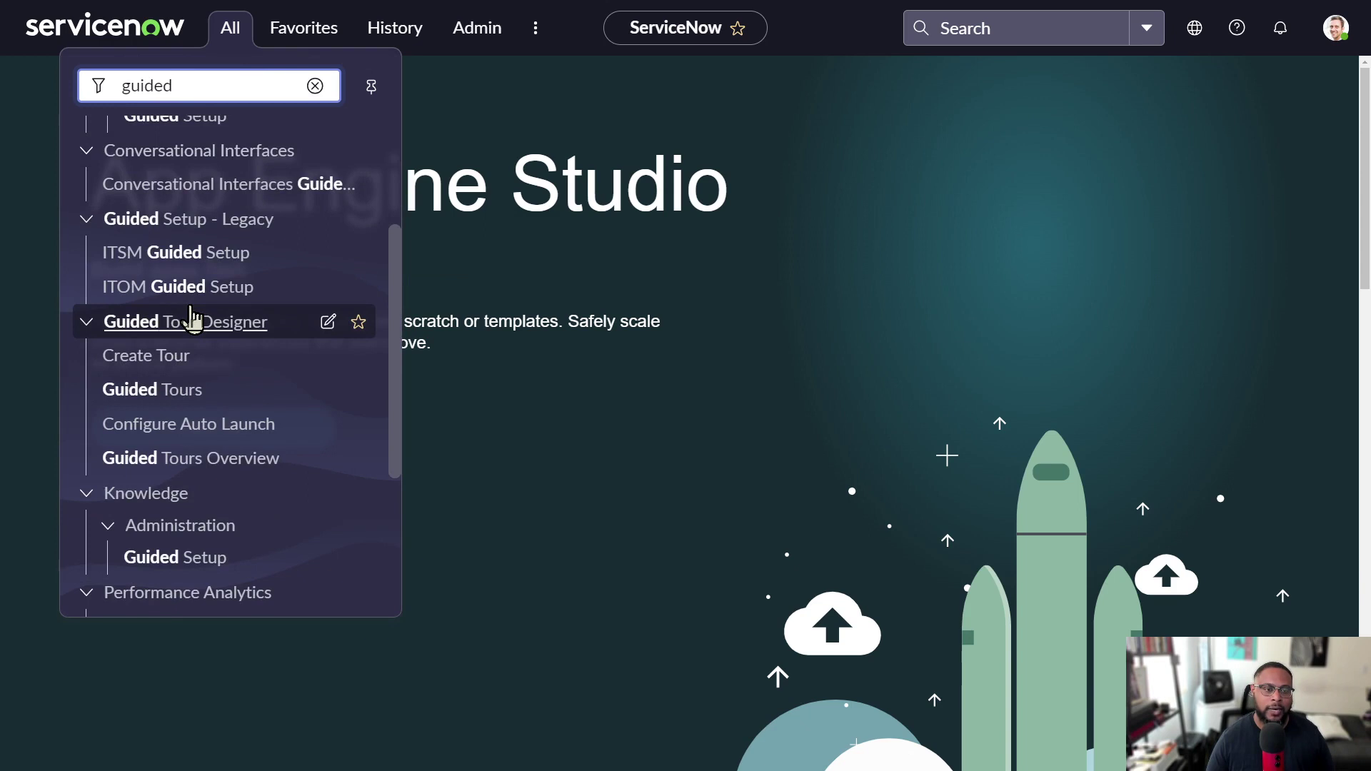
{"action": "scroll", "coordinate": [192, 318], "scroll_direction": "down", "scroll_amount": 3}
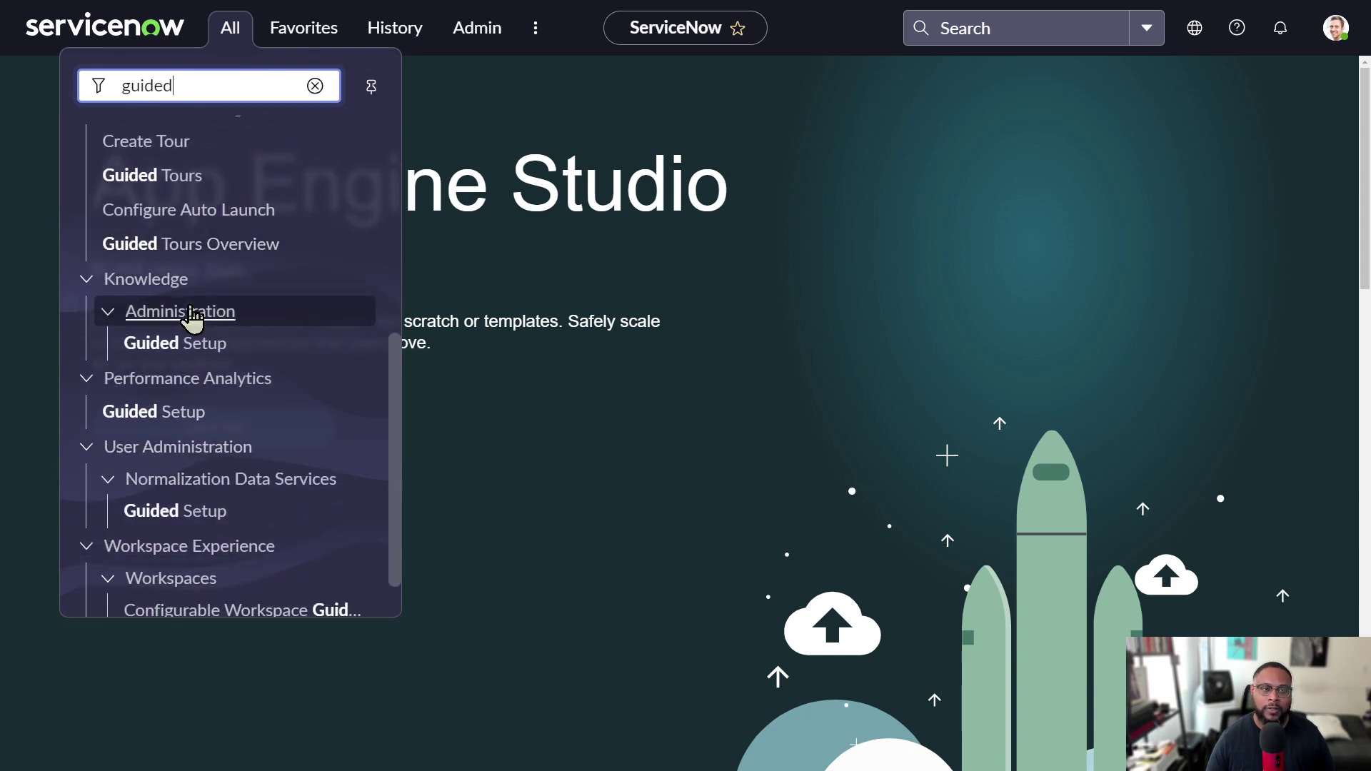
{"action": "scroll", "coordinate": [191, 318], "scroll_direction": "down", "scroll_amount": 1}
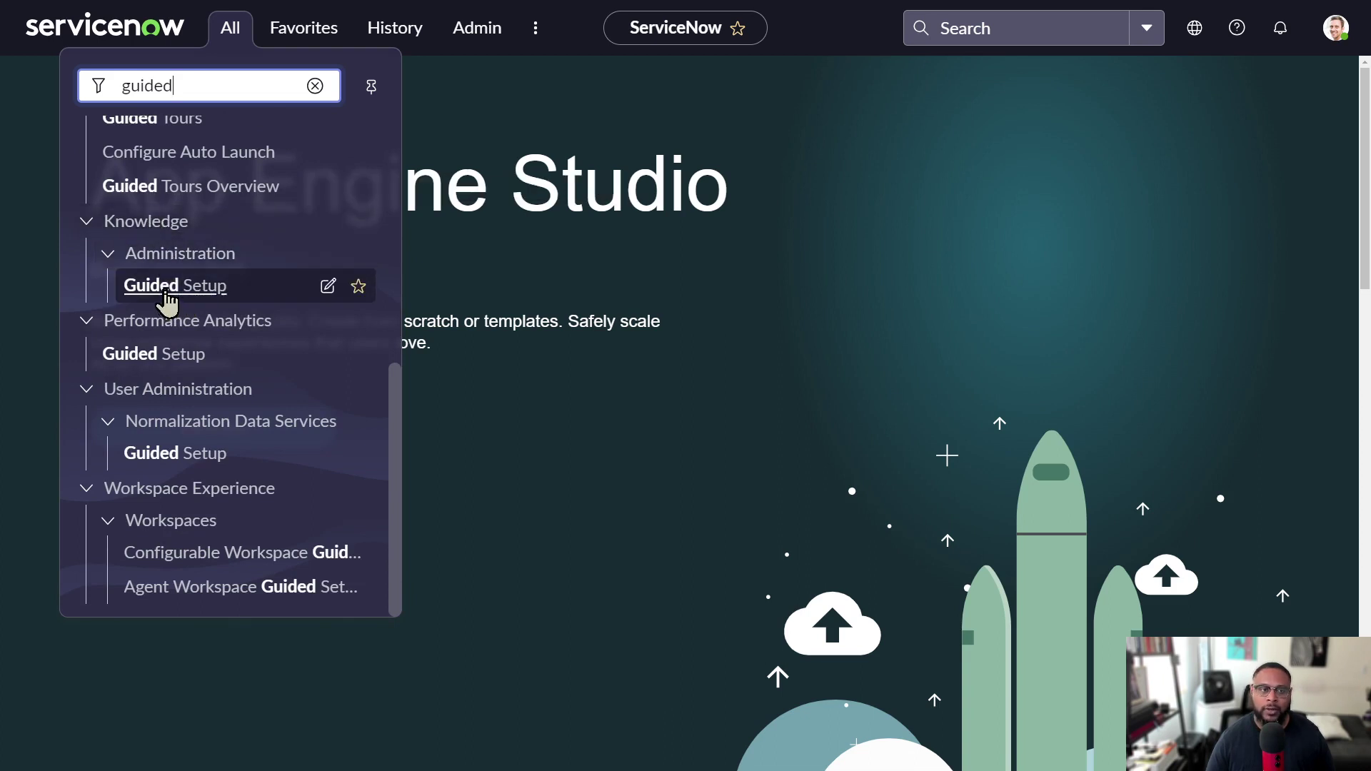
Open Knowledge Administration's Guided Setup and scroll through the Pre-Setup Guide to Recommended Reading.
{"action": "left_click", "coordinate": [166, 296]}
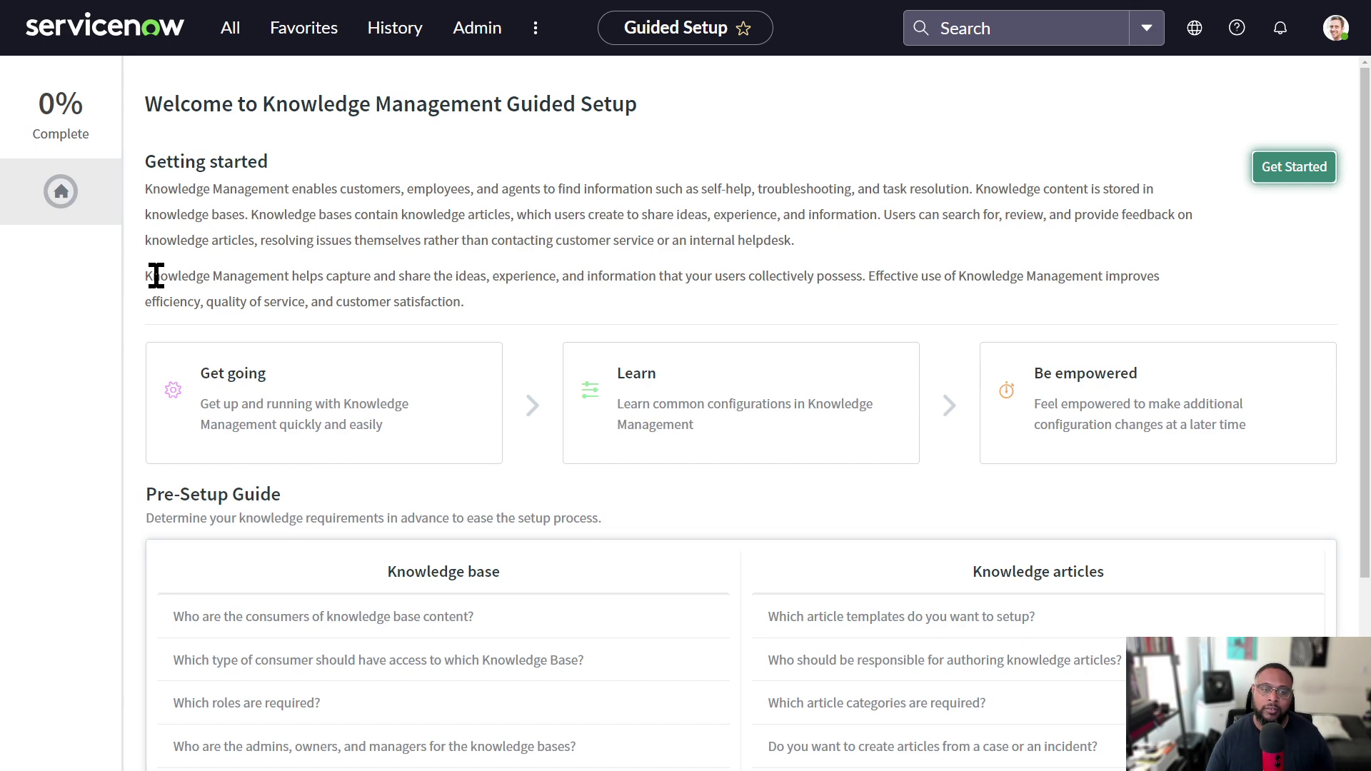
{"action": "scroll", "coordinate": [353, 269], "scroll_direction": "down", "scroll_amount": 1}
{"action": "scroll", "coordinate": [352, 269], "scroll_direction": "down", "scroll_amount": 1}
{"action": "scroll", "coordinate": [353, 268], "scroll_direction": "up", "scroll_amount": 2}
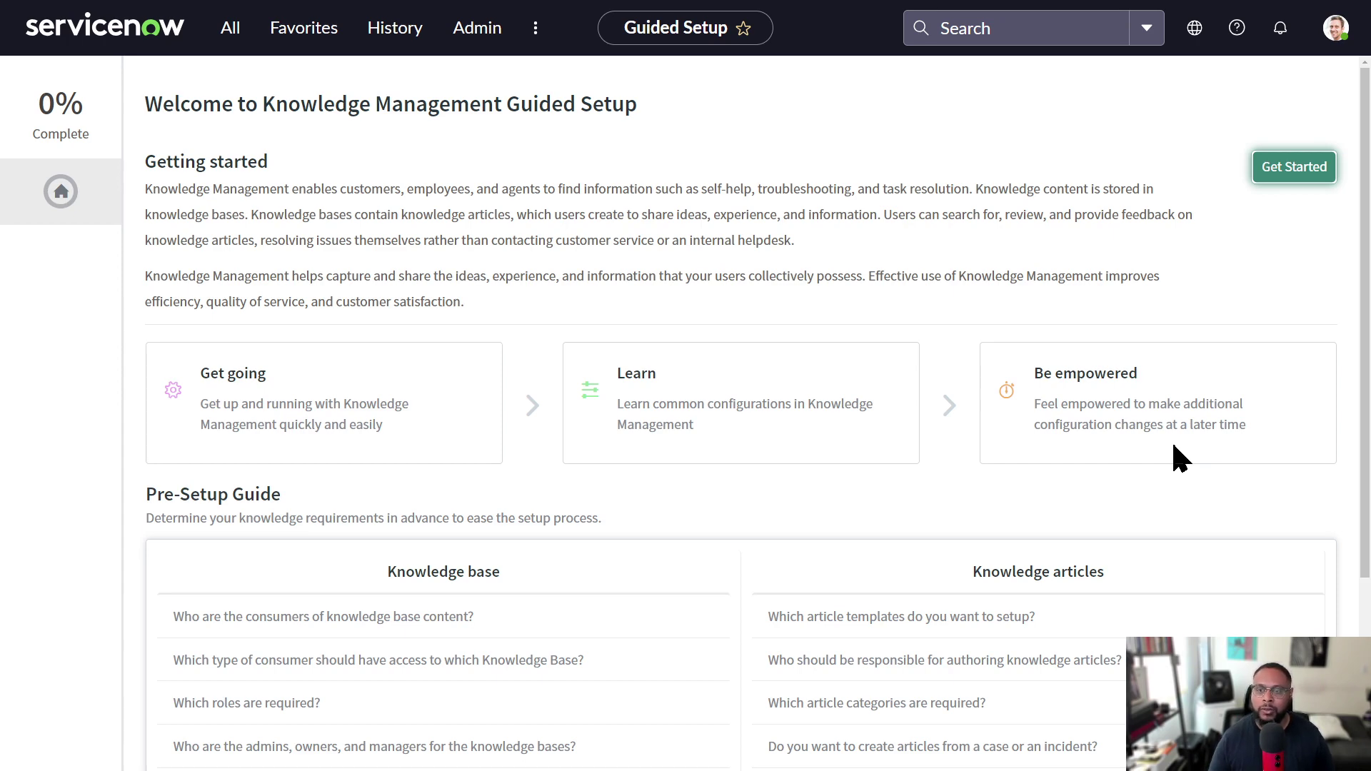
{"action": "scroll", "coordinate": [1034, 412], "scroll_direction": "down", "scroll_amount": 4}
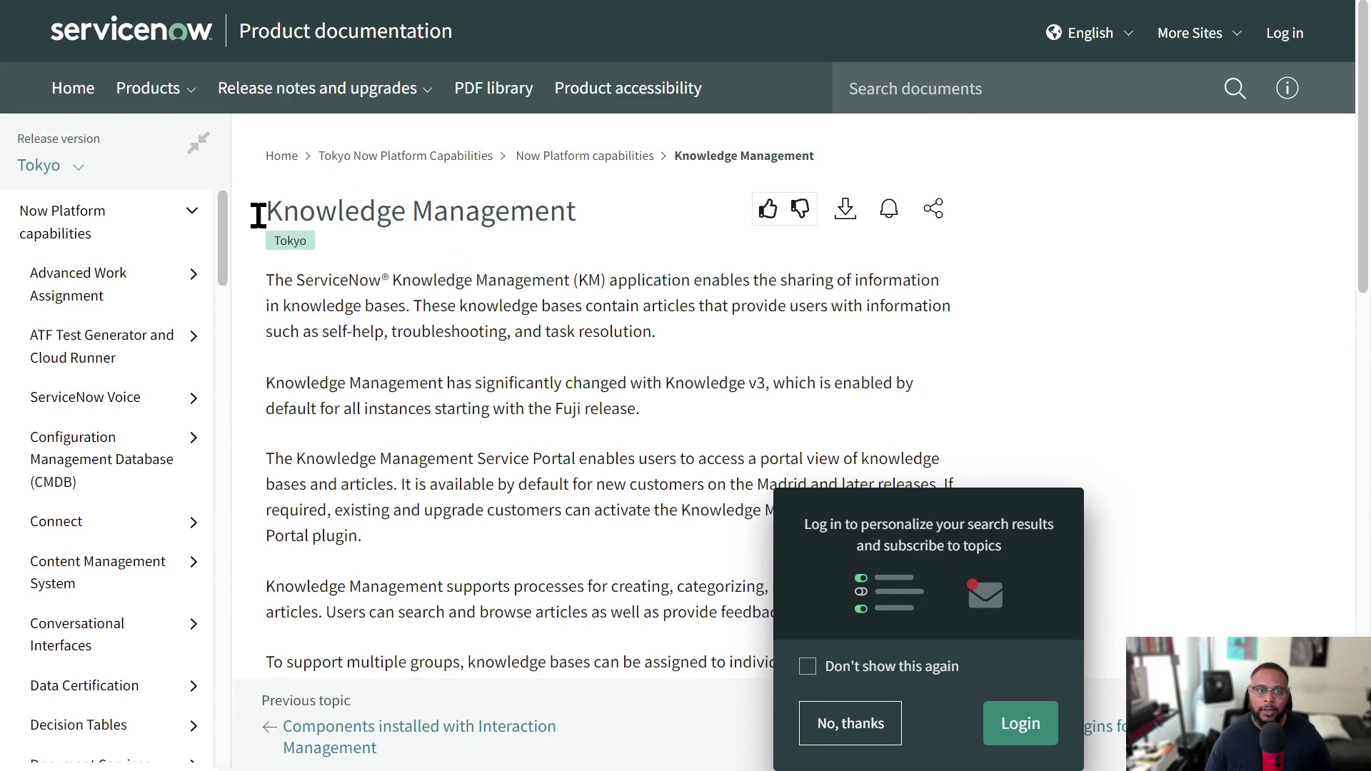
Dismiss the documentation sign-in prompt with 'No, thanks'.
{"action": "left_click", "coordinate": [854, 735]}
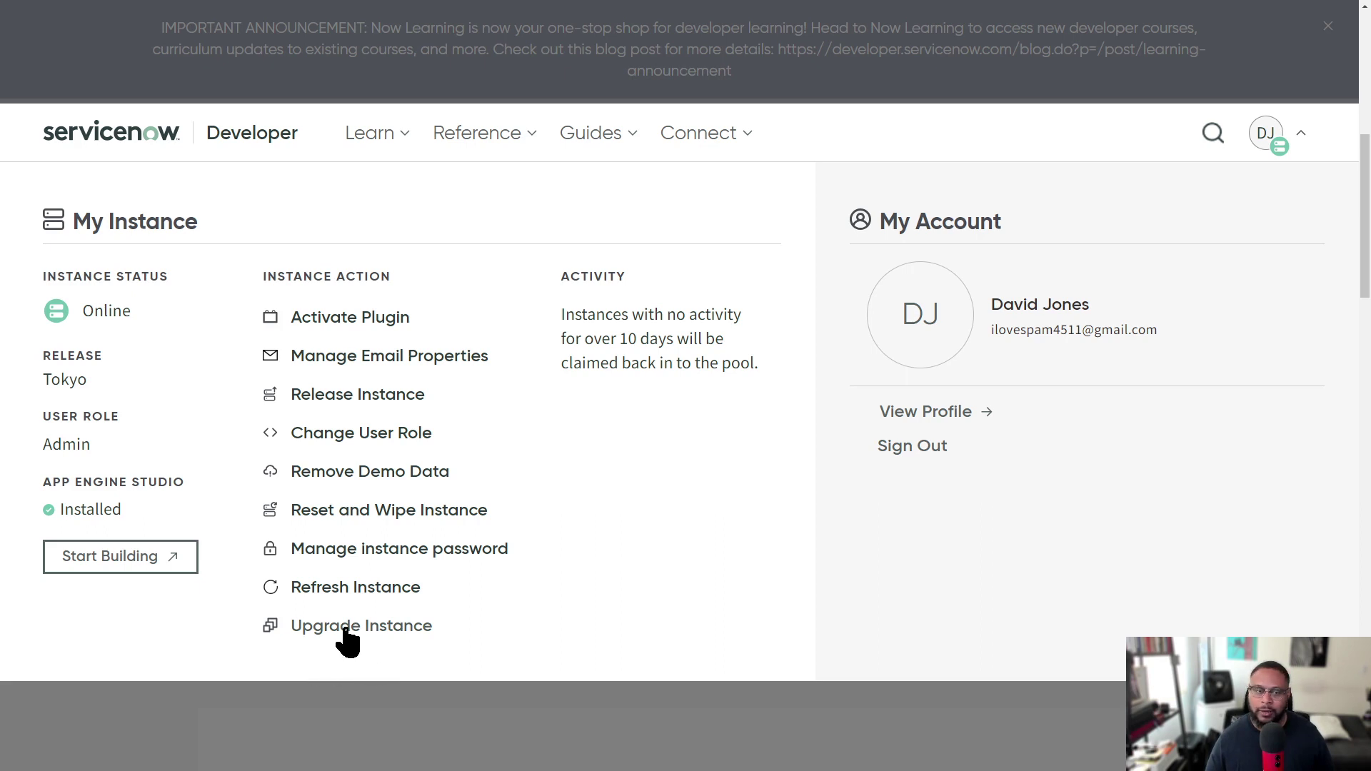
Upgrade the developer instance from Tokyo Patch 4b to Utah Patch 1.
{"action": "left_click", "coordinate": [406, 628]}
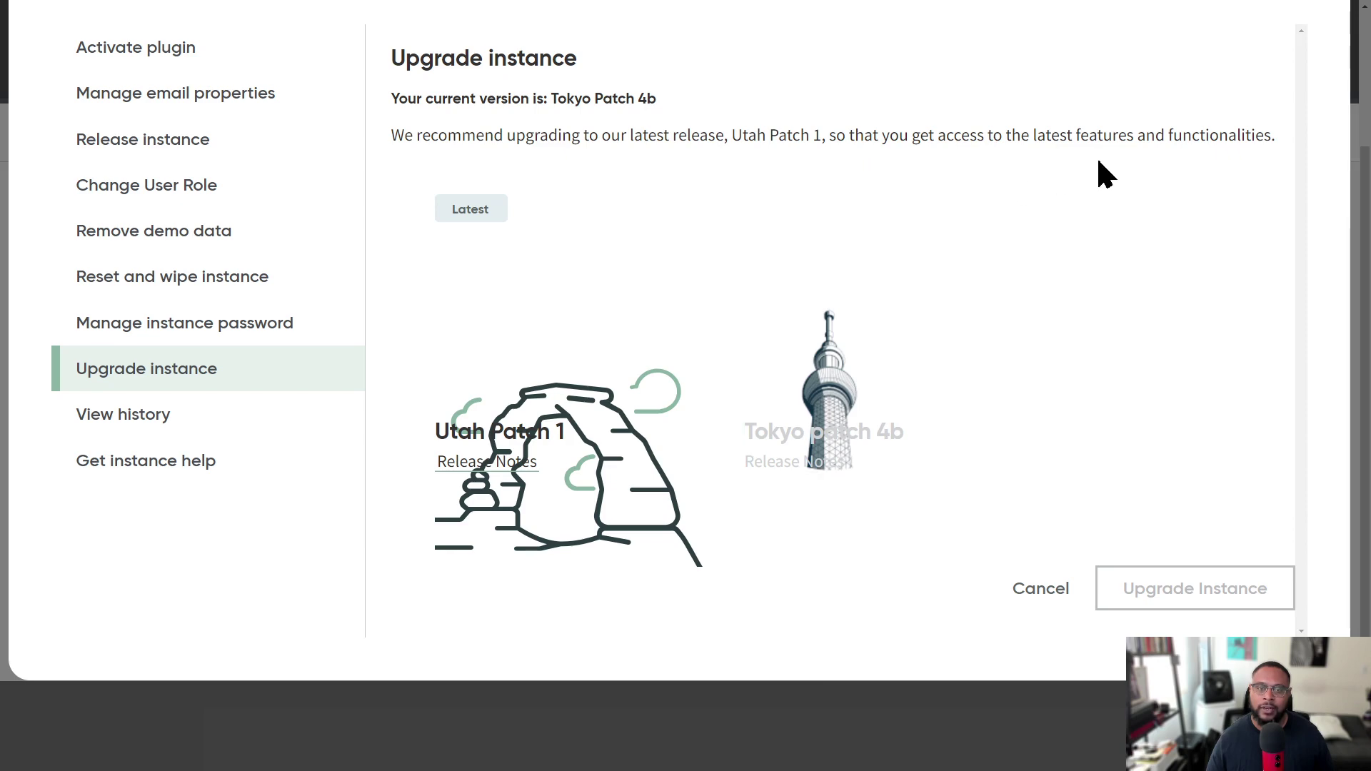
{"action": "left_click", "coordinate": [504, 382]}
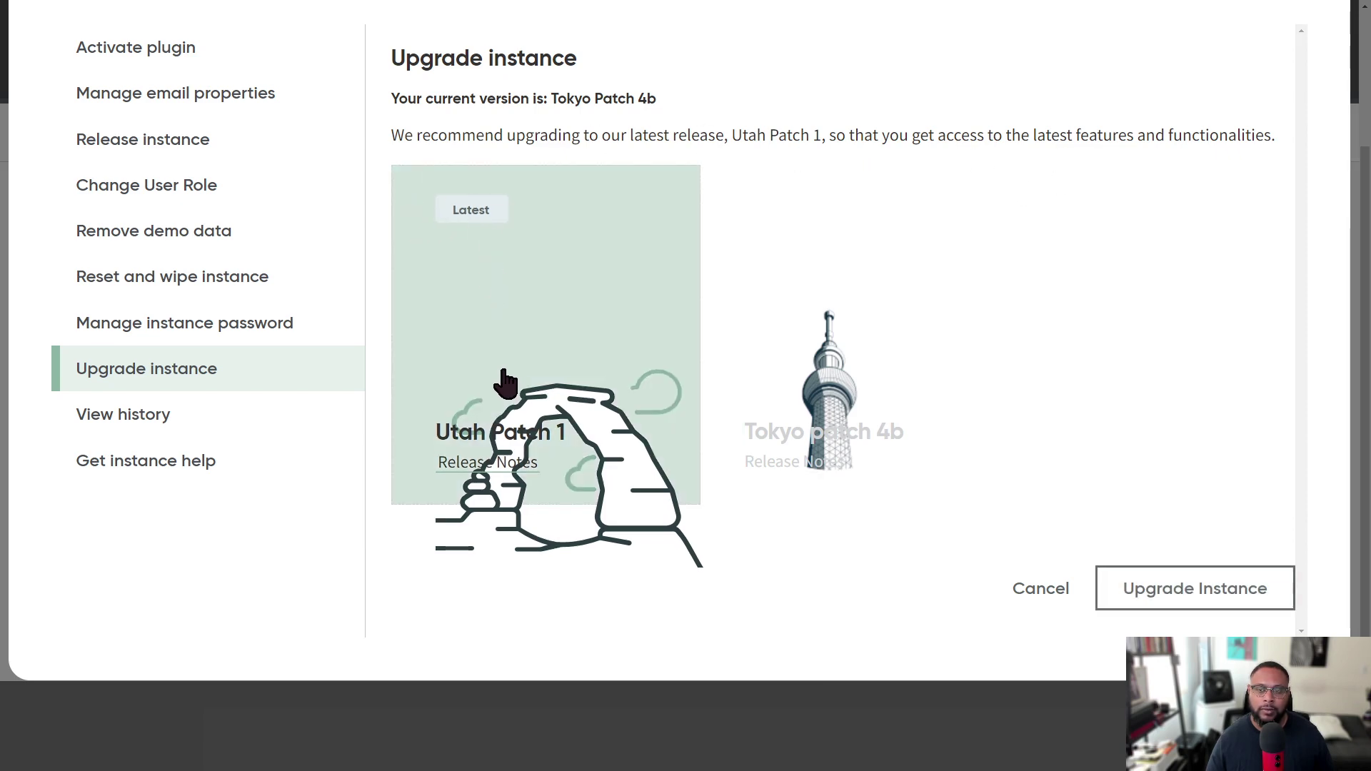
{"action": "left_click", "coordinate": [1203, 600]}
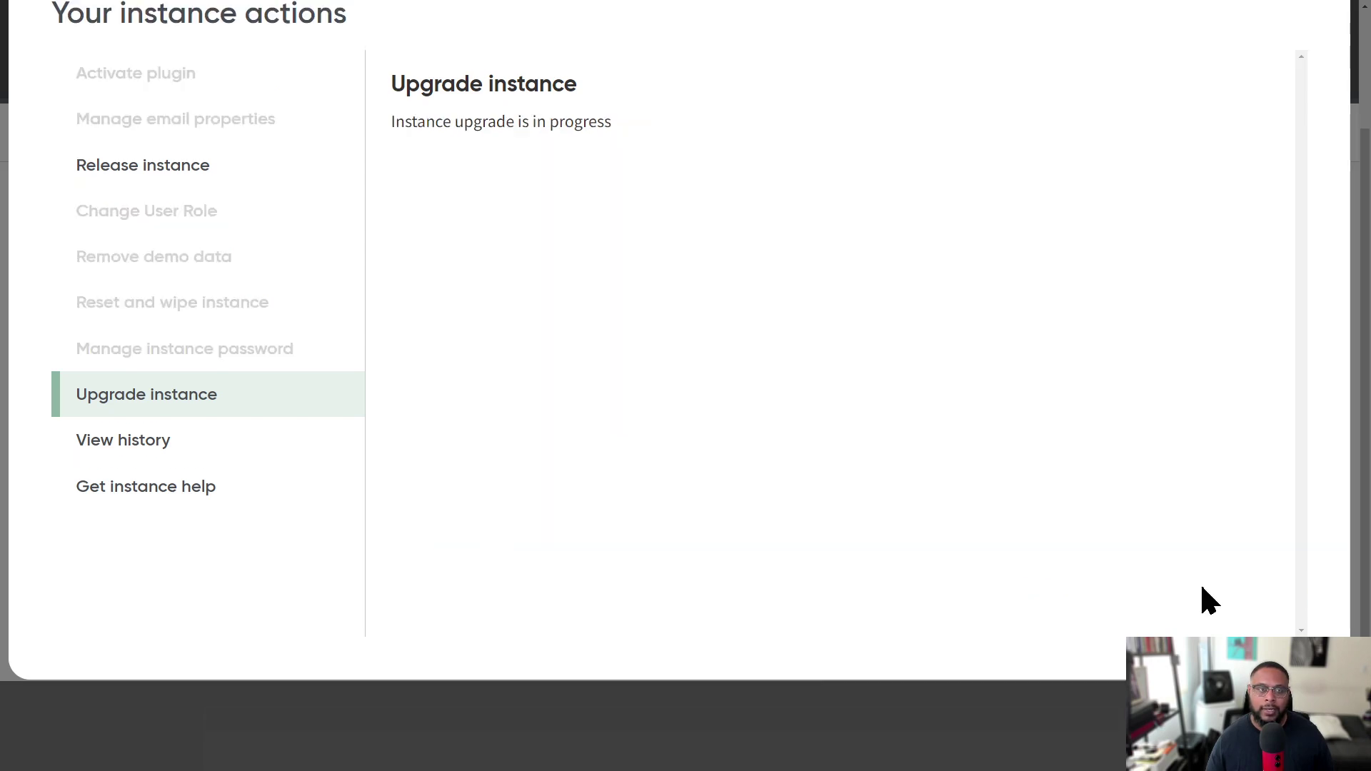